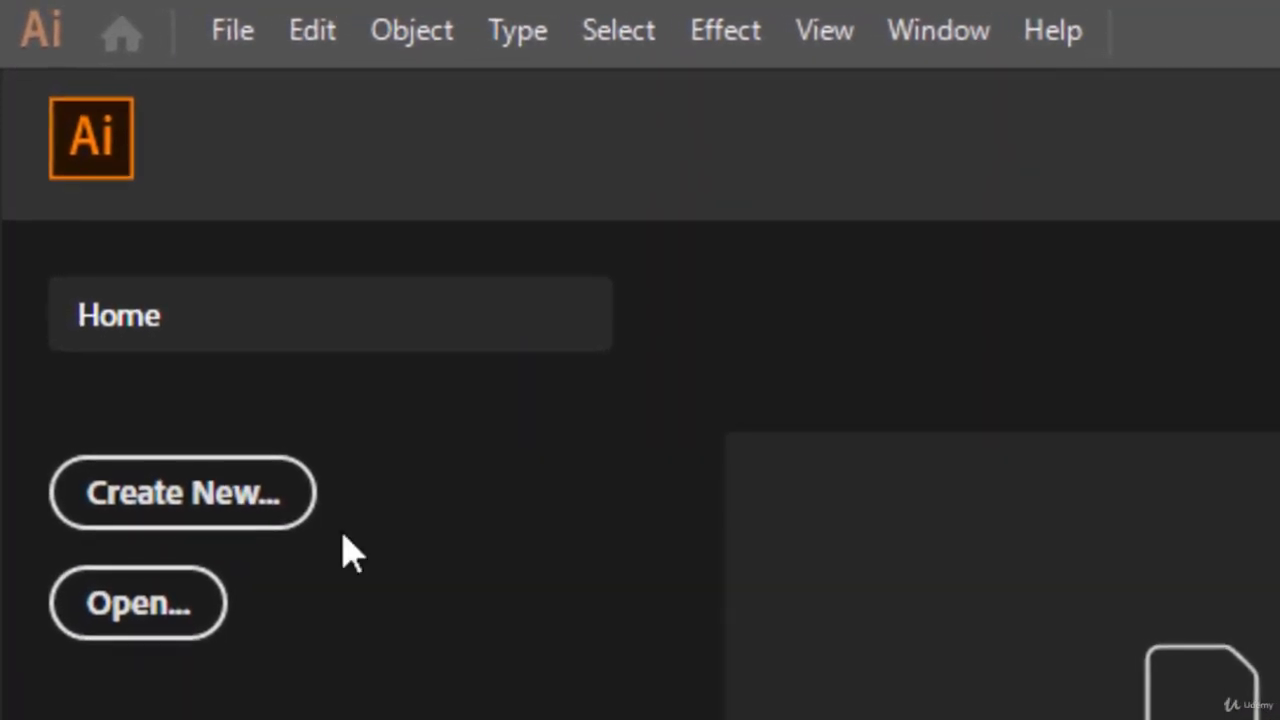
Create a new landscape A4 document from the Art & Illustration presets with units in inches, and dismiss the welcome tour
left_click(234, 32)
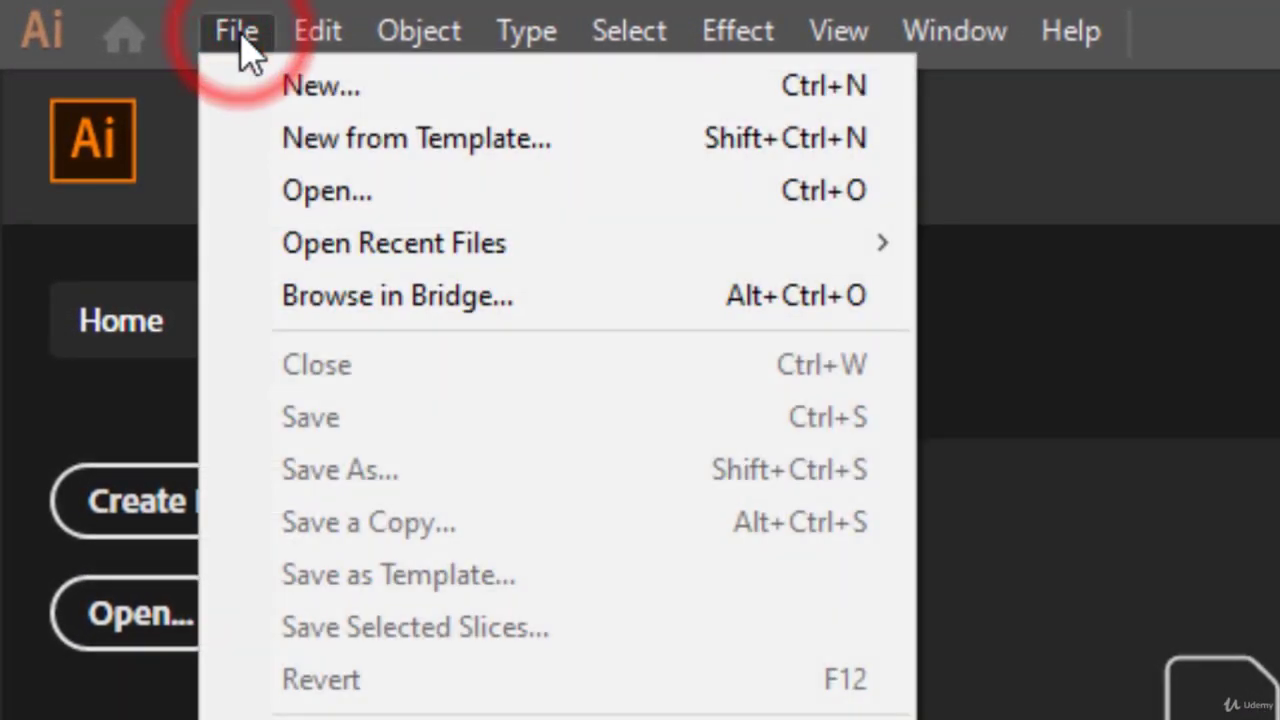
left_click(312, 88)
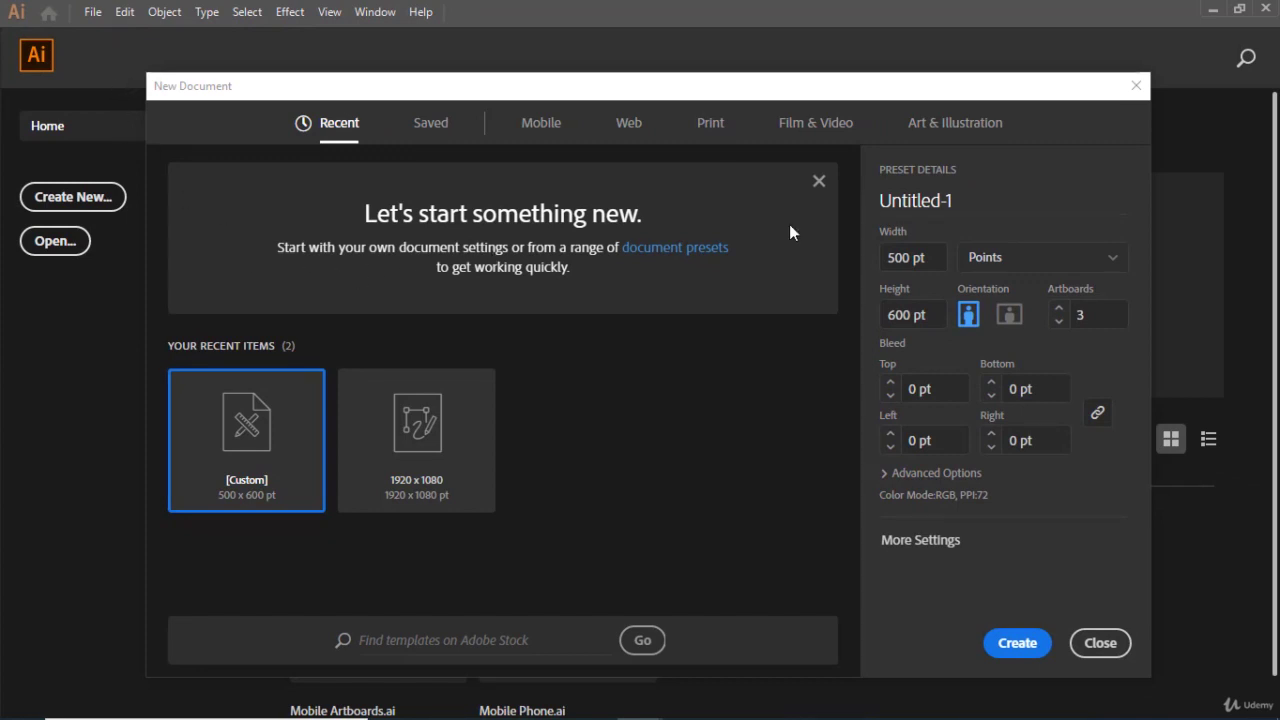
left_click(962, 128)
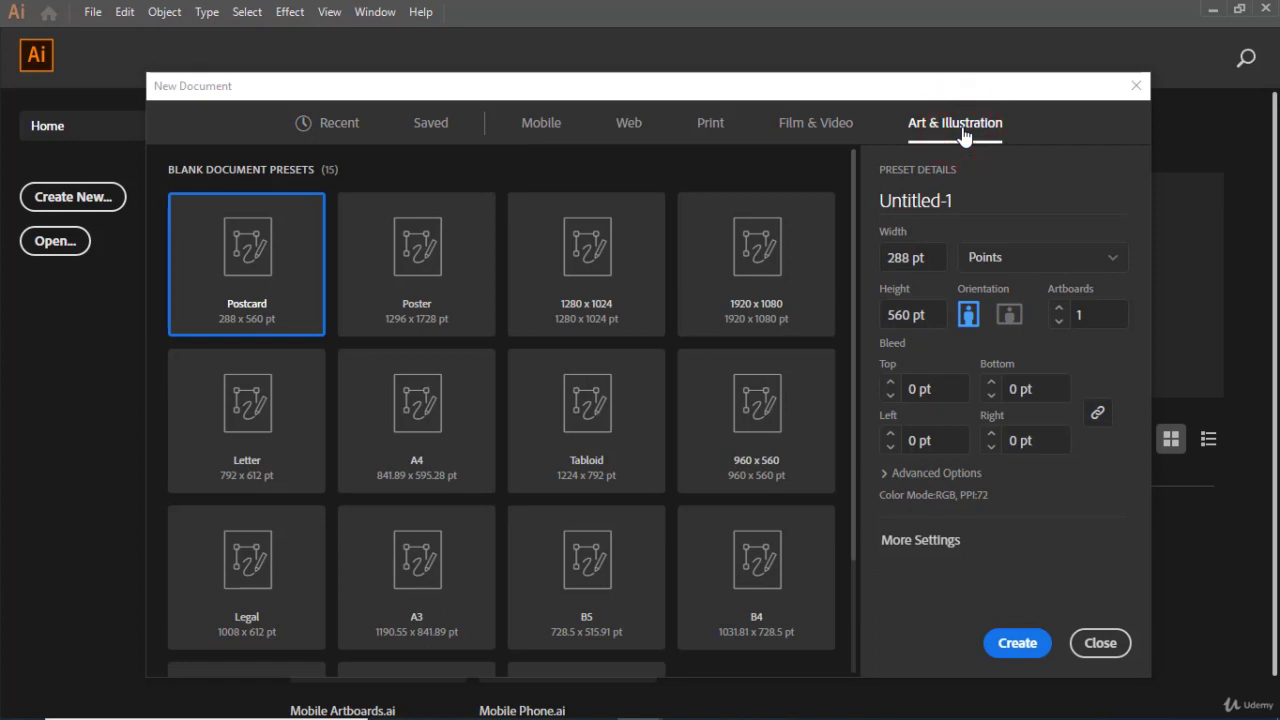
left_click(437, 428)
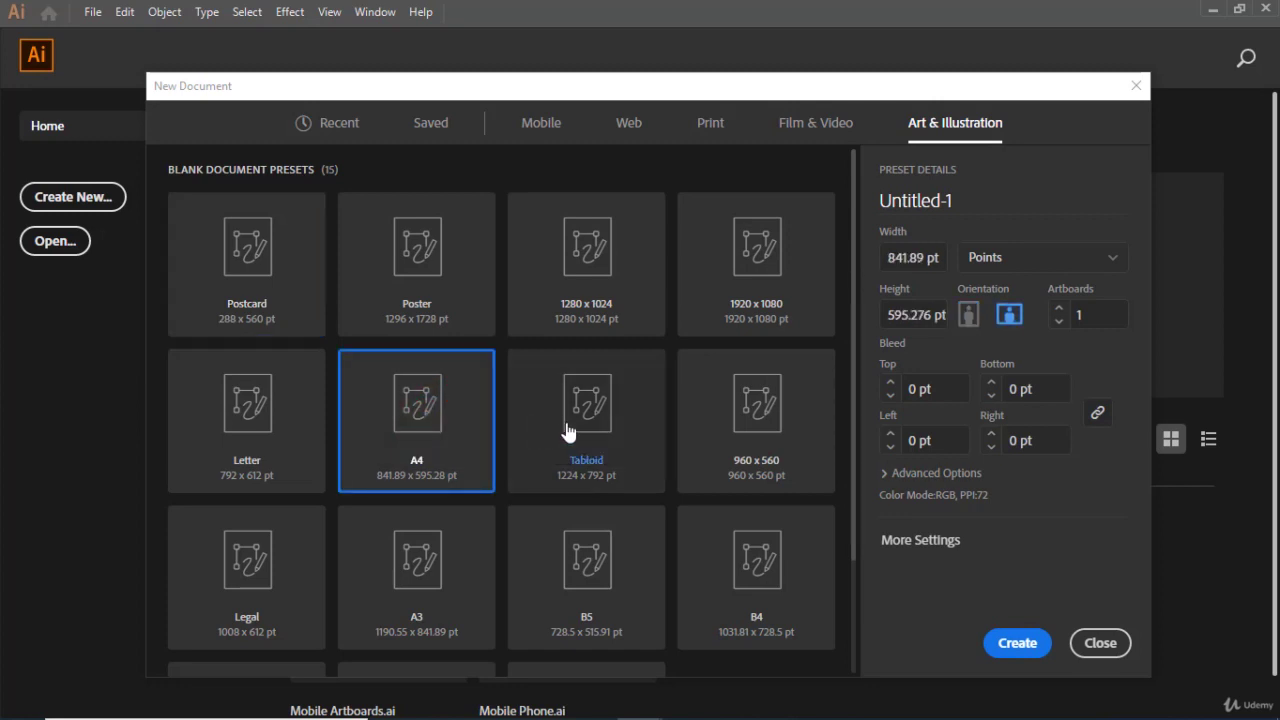
left_click(1040, 263)
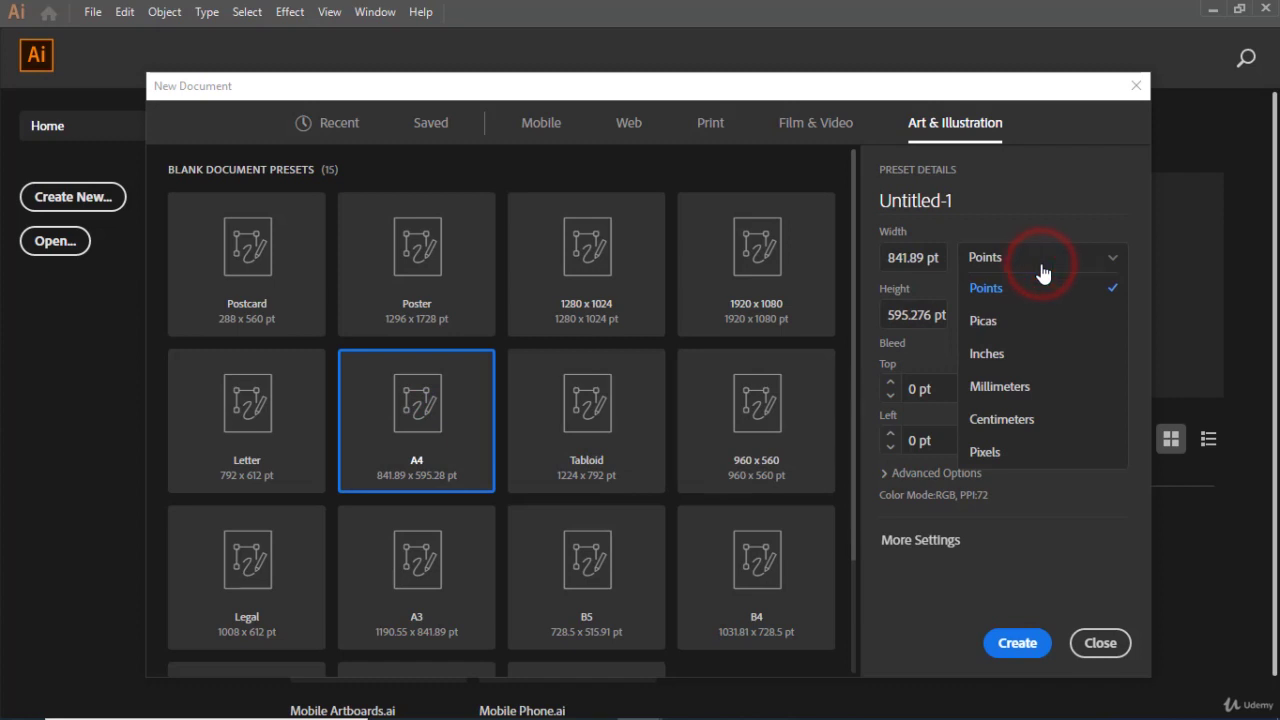
left_click(987, 354)
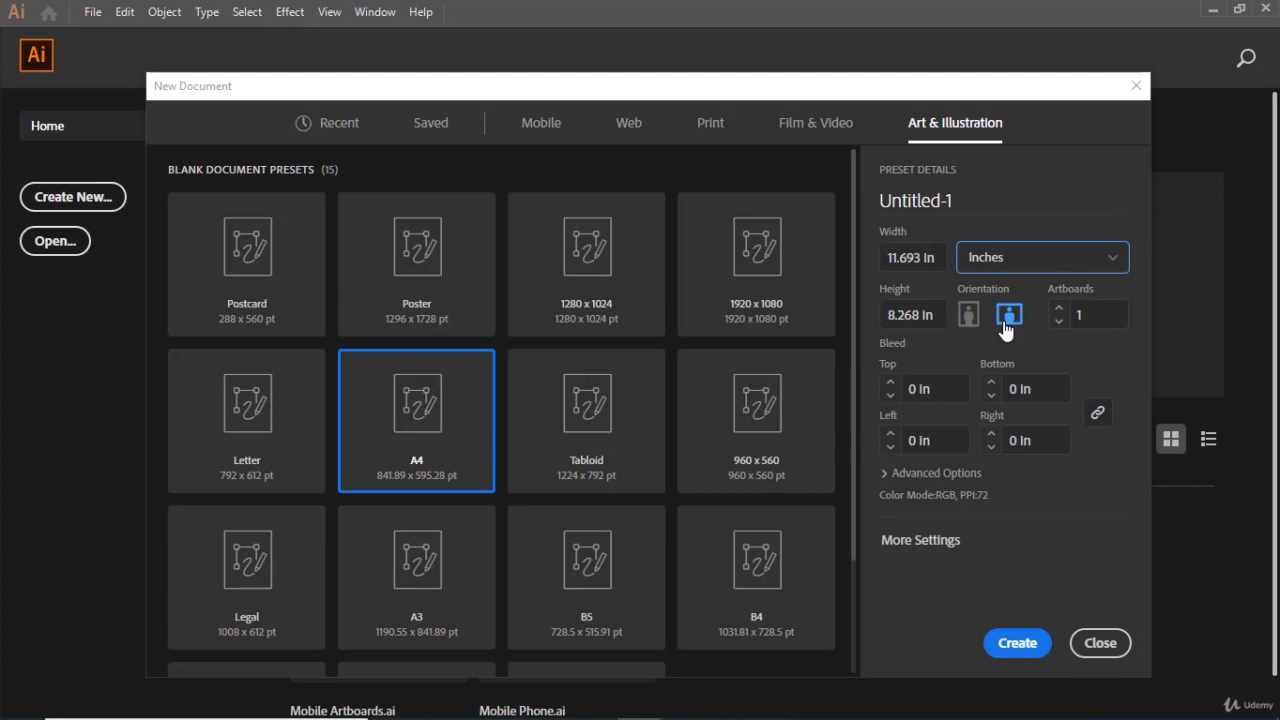
left_click(1012, 648)
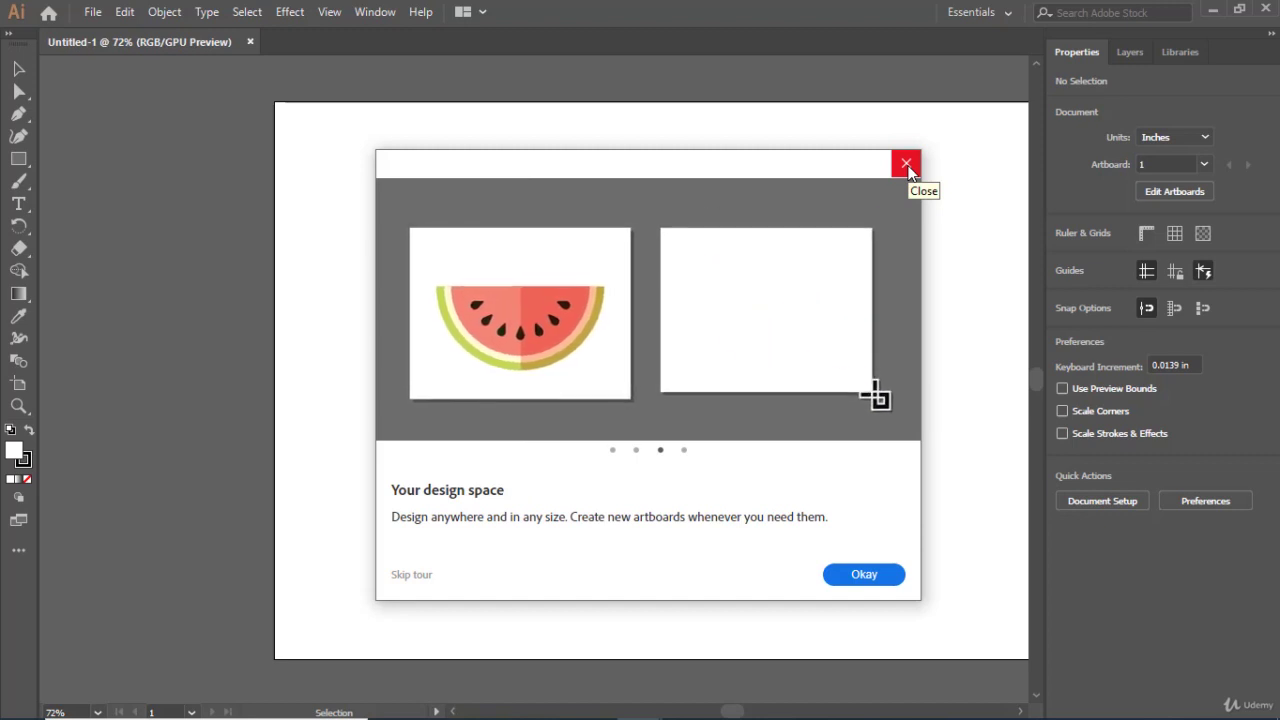
left_click(906, 165)
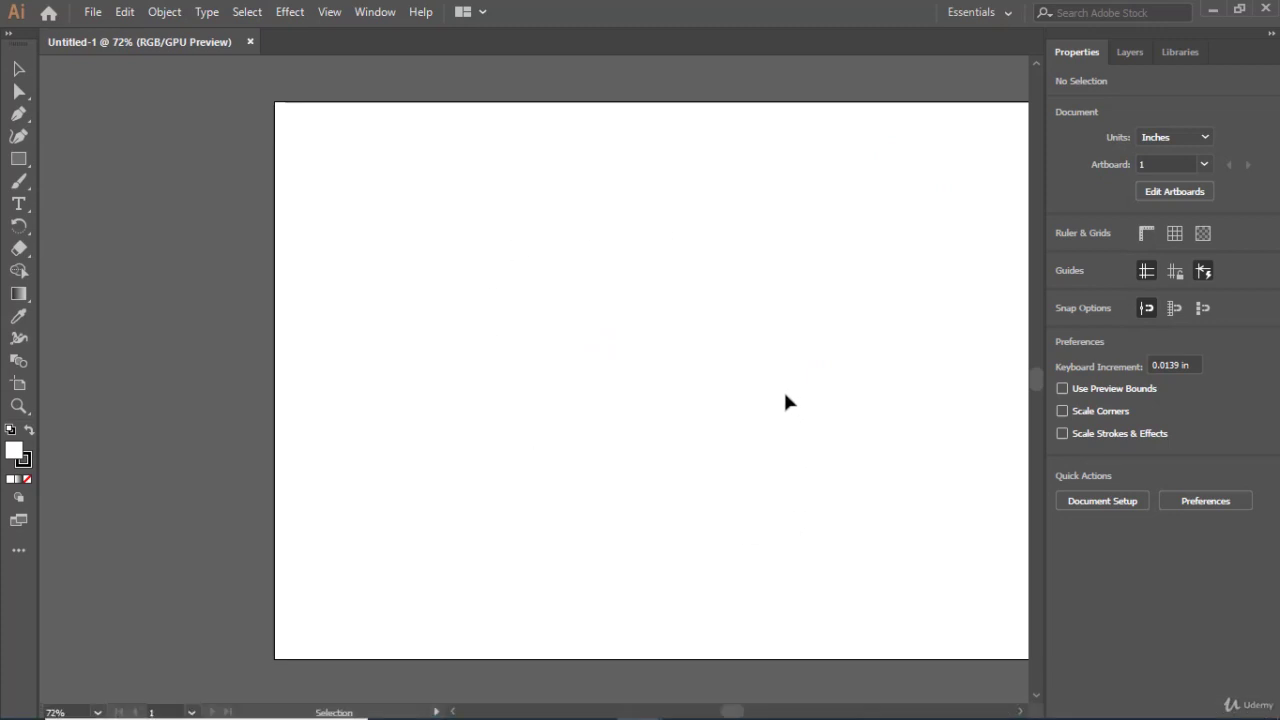
Draw an upright rectangle about 4.44 in wide and 5.67 in high near the middle of the artboard
left_click(1020, 711)
left_click(1020, 711)
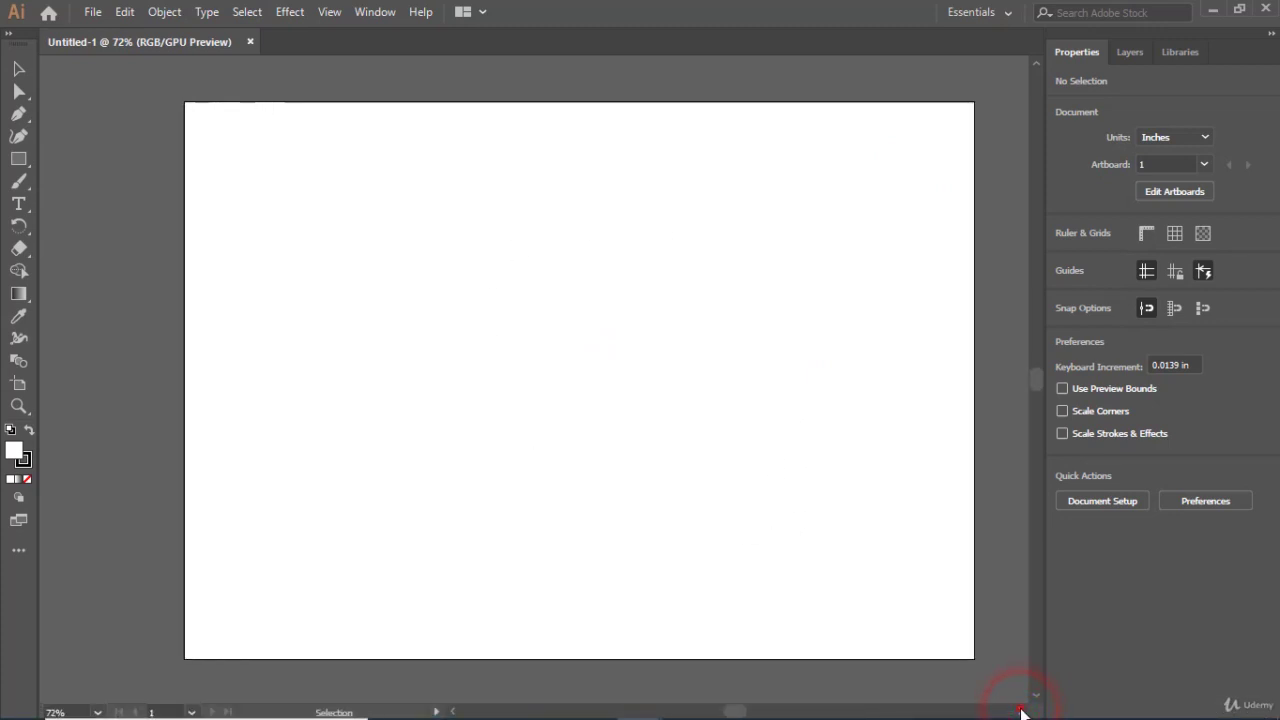
left_click(1020, 711)
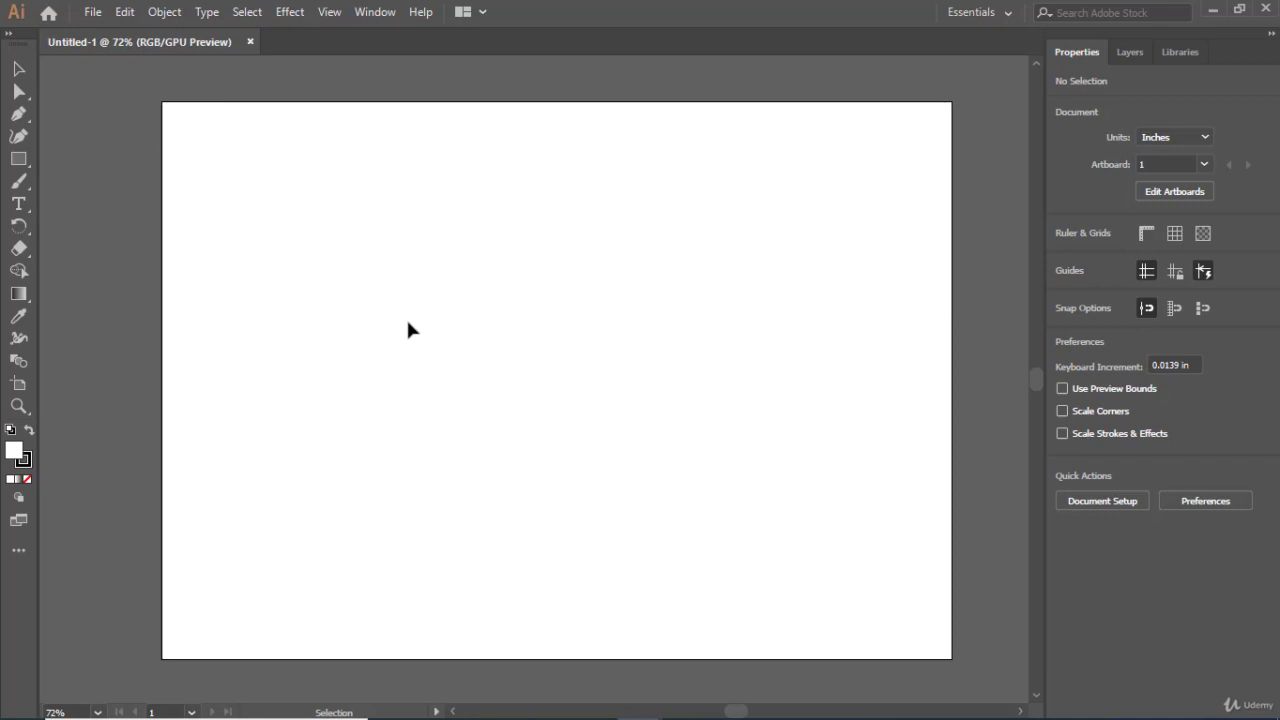
left_click(19, 160)
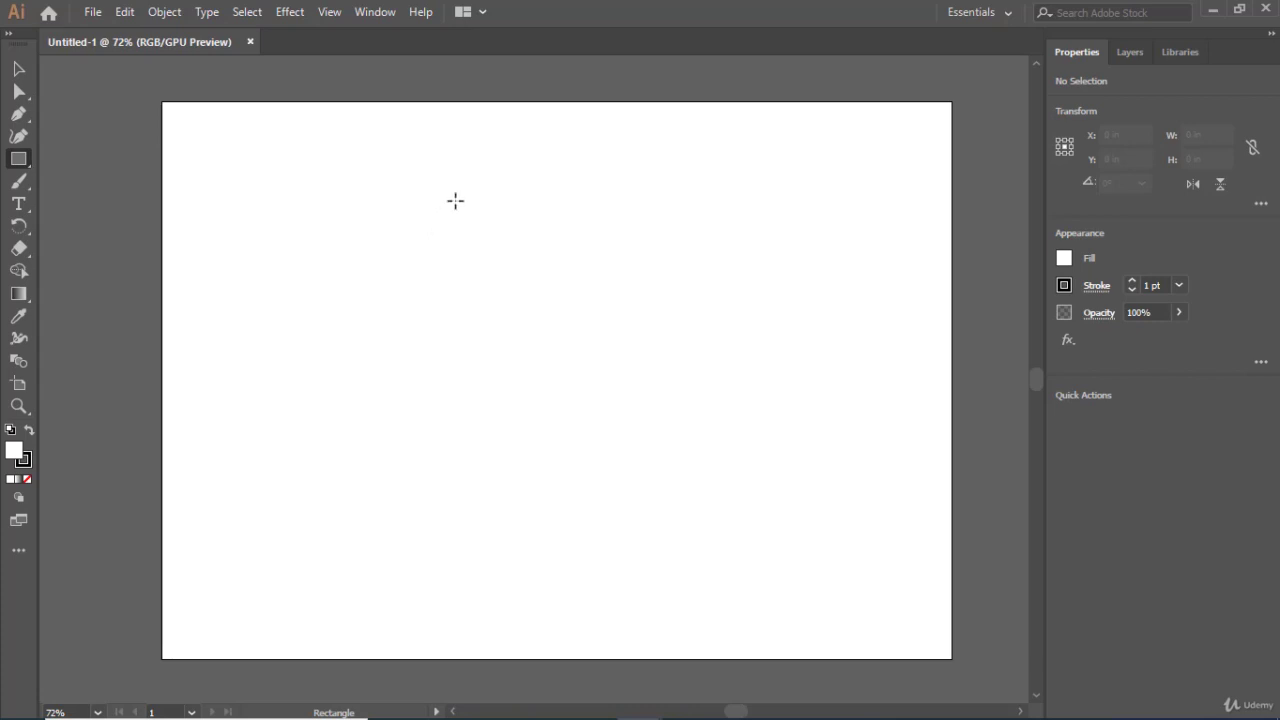
mouse_move(399, 168)
left_mouse_down()
mouse_move(589, 334)
mouse_move(664, 451)
mouse_move(700, 523)
mouse_move(698, 551)
left_mouse_up()
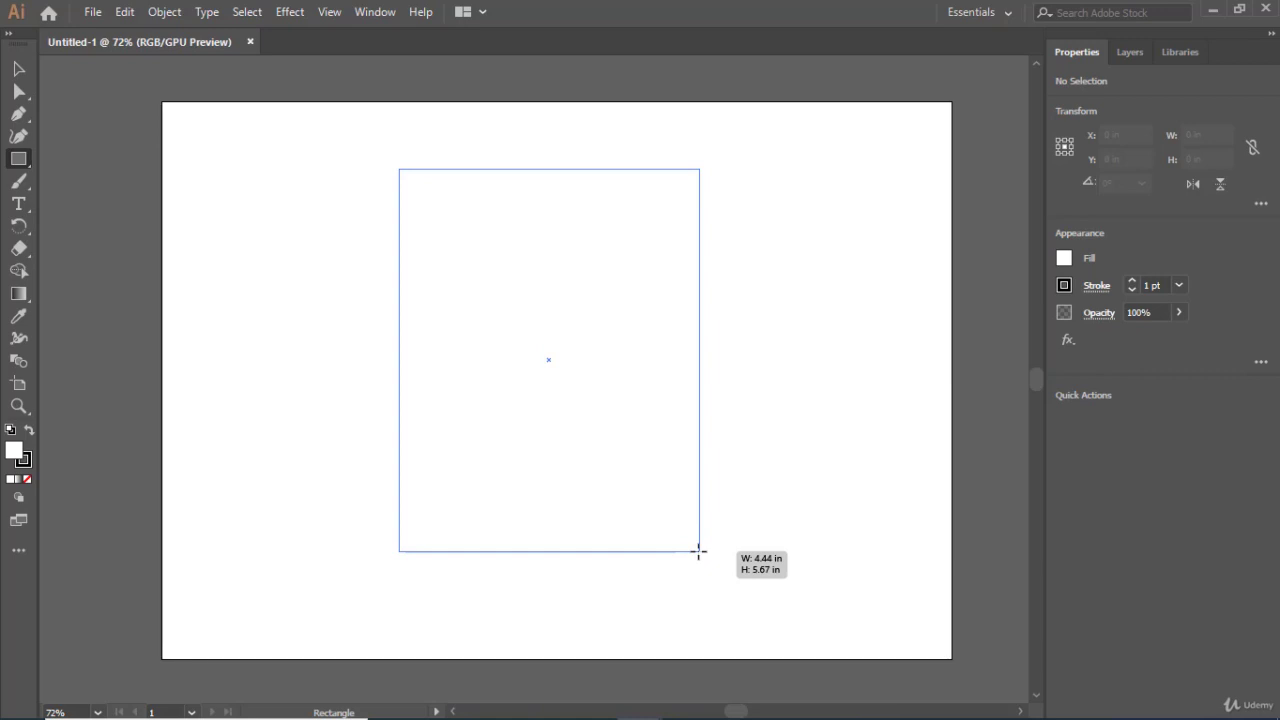
left_click_drag(698, 551, 698, 551)
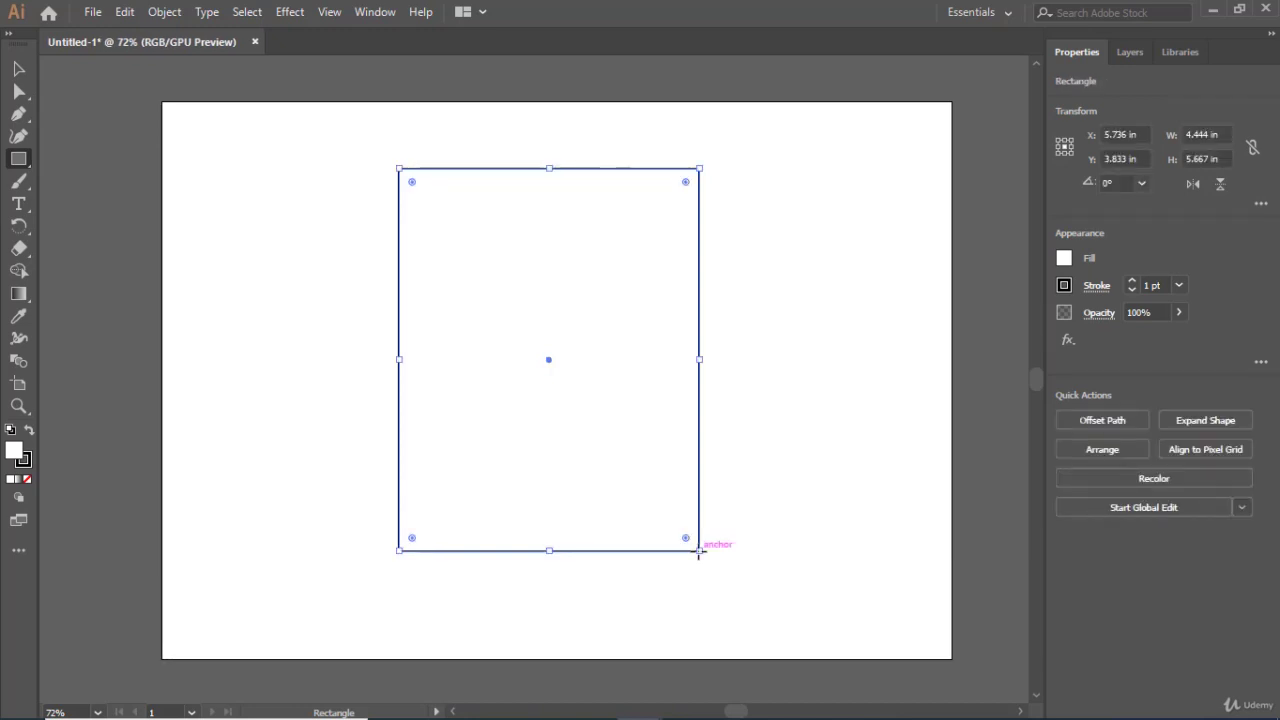
Round all four corners of the rectangle to a radius of about 0.49 in and deselect it
left_click(19, 70)
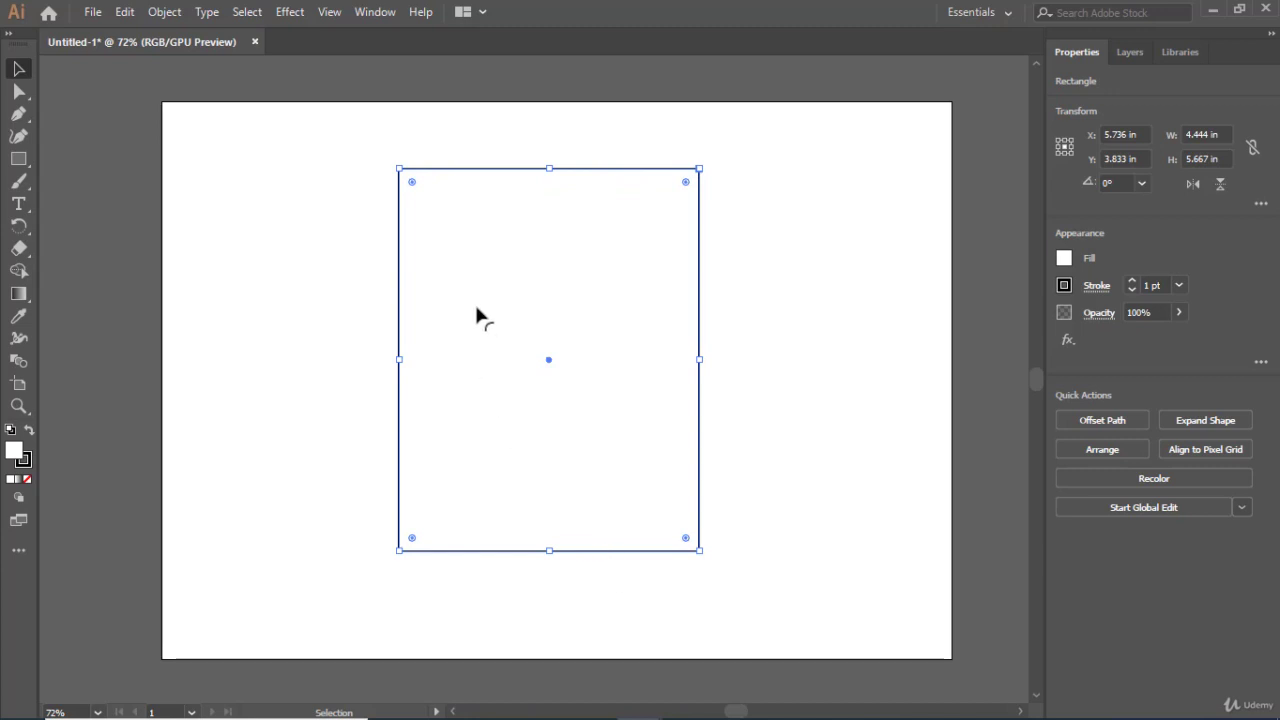
left_click(411, 183)
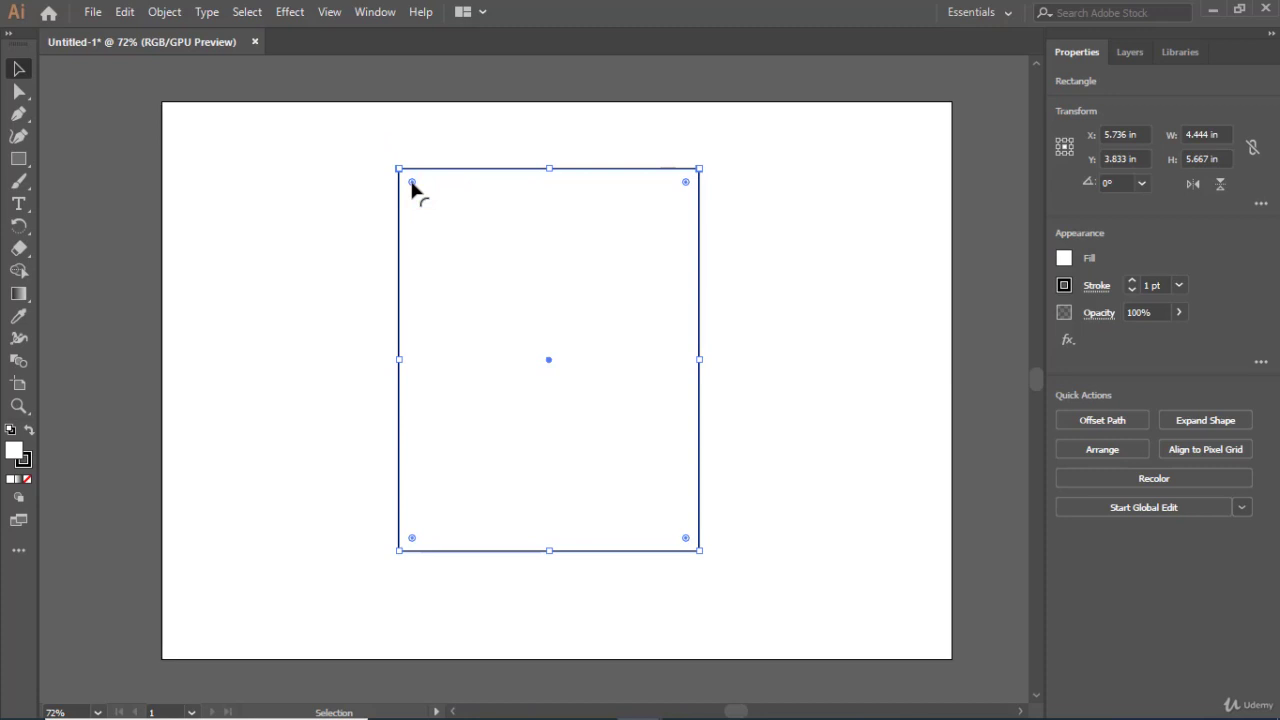
left_click_drag(412, 182, 432, 200)
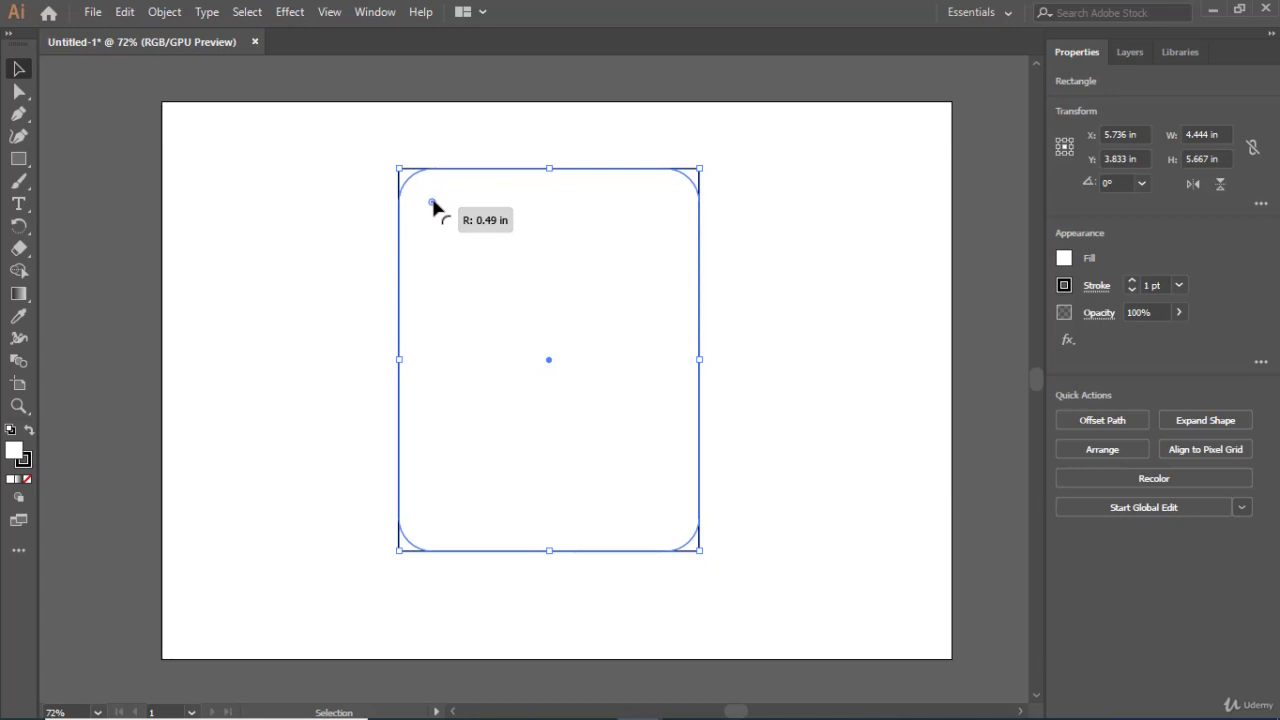
left_click_drag(432, 199, 432, 199)
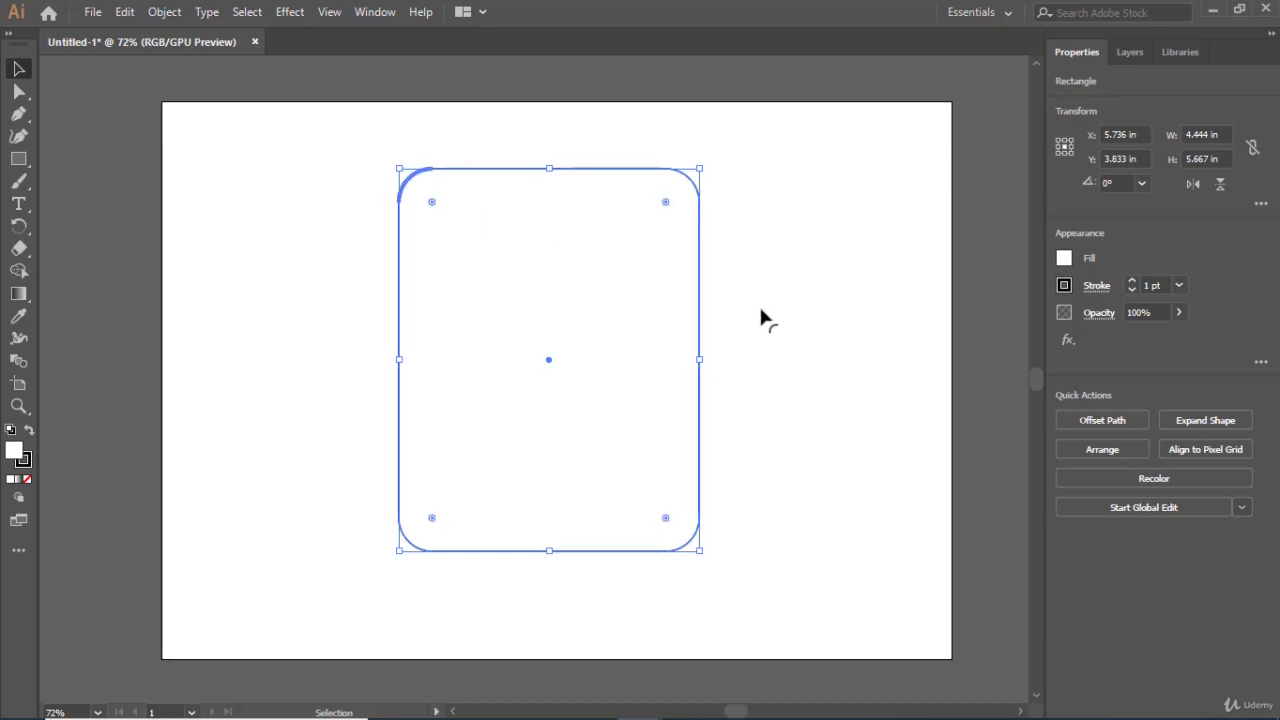
left_click(899, 313)
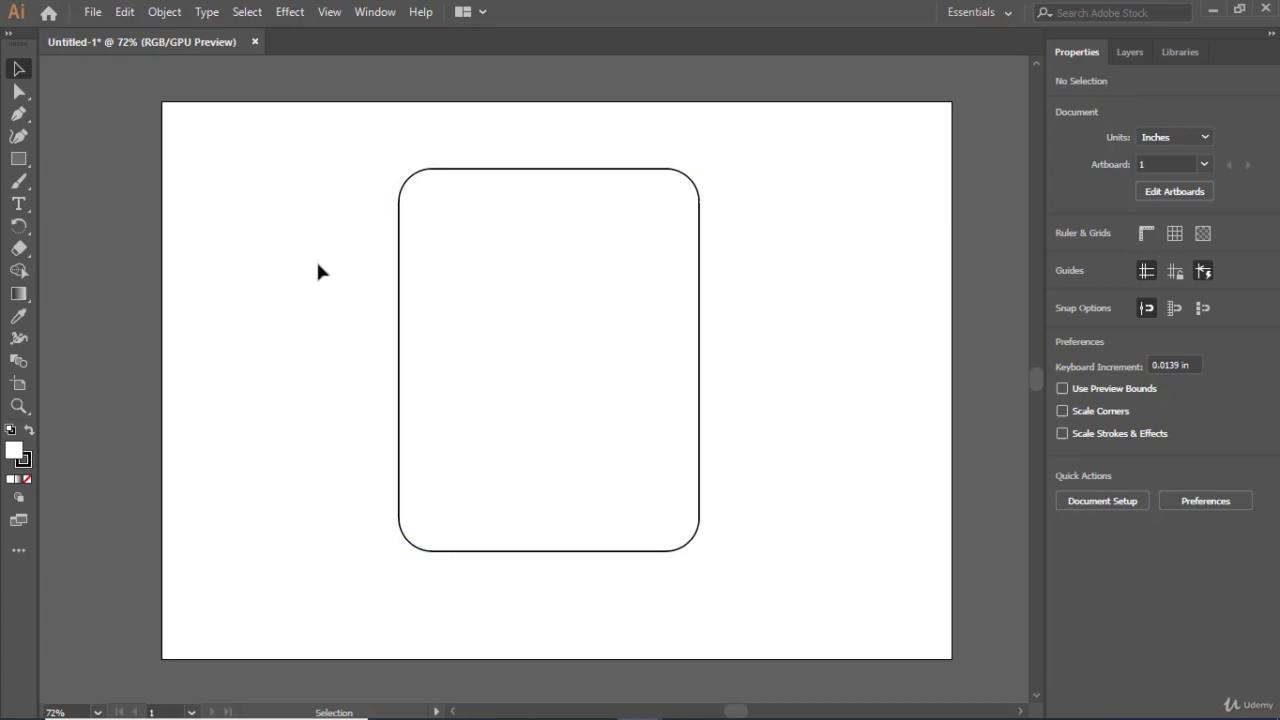
Draw a rectangle about 3.42 in wide and 3.67 in high inside the rounded body as the screen
left_click(20, 159)
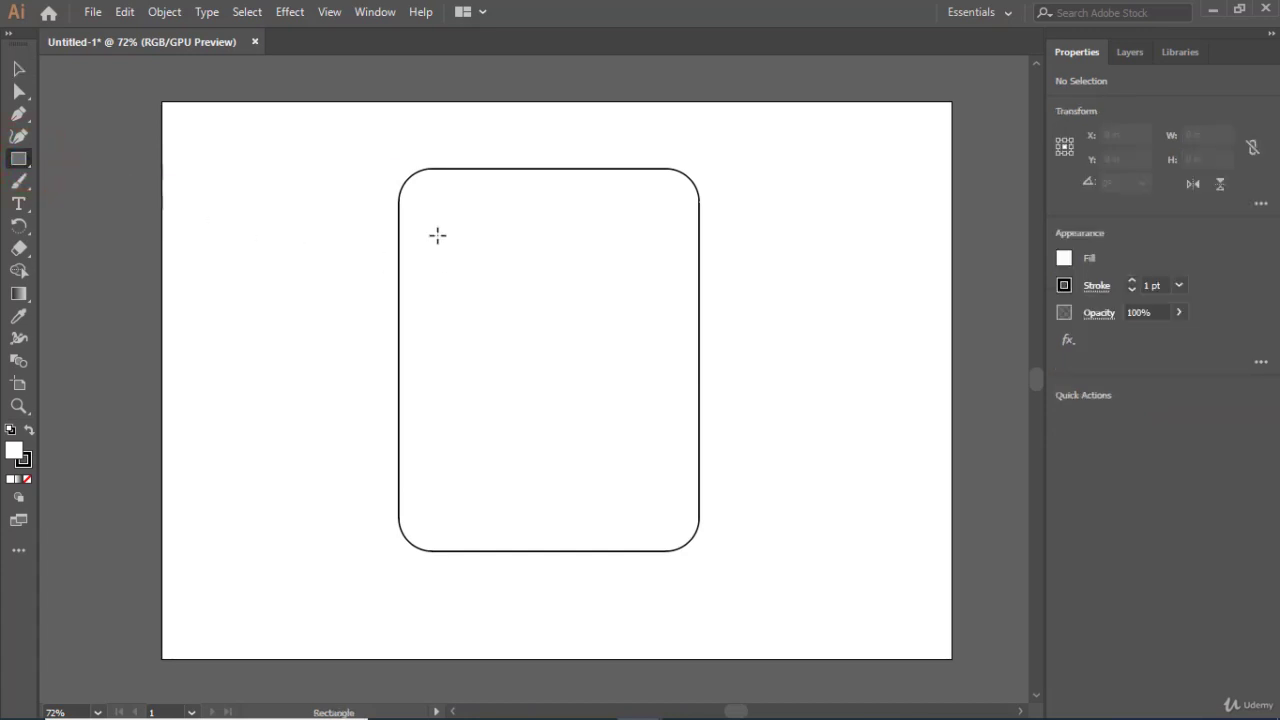
mouse_move(437, 236)
left_mouse_down()
mouse_move(597, 480)
mouse_move(668, 483)
left_mouse_up()
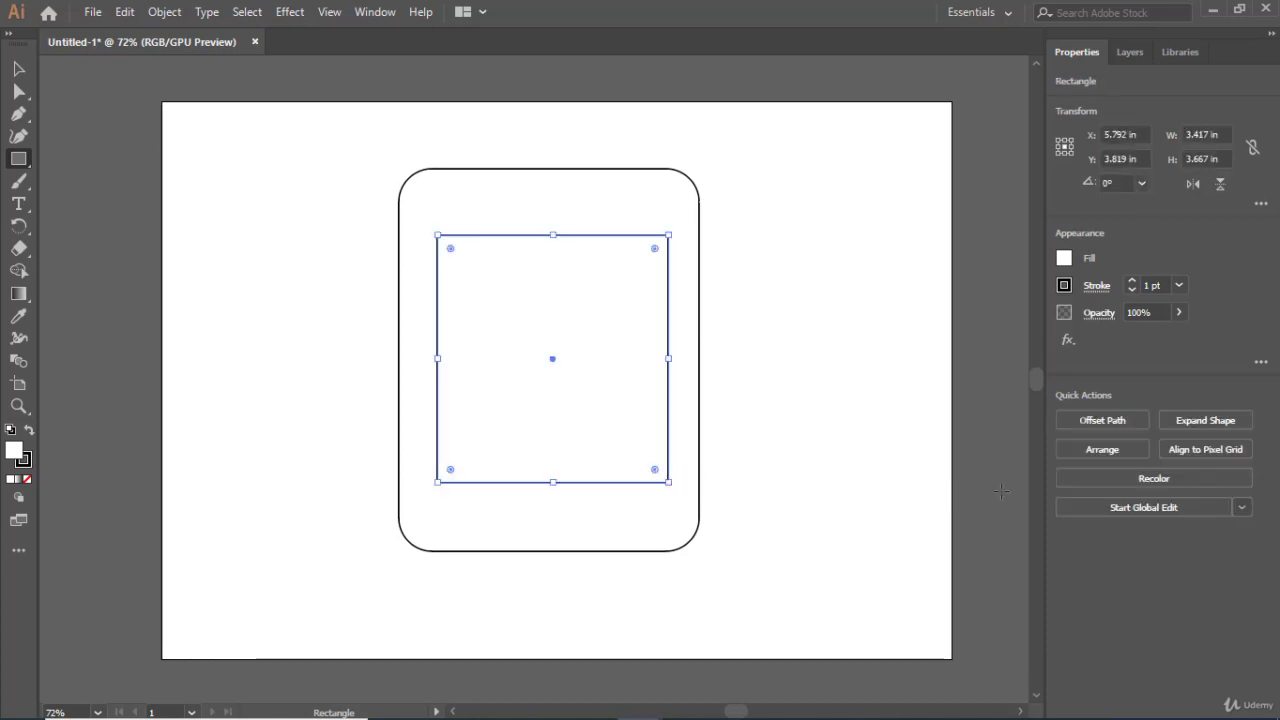
Draw a small circle about 0.14 in across above the upper-left corner of the inner rectangle with the Ellipse tool
left_click(19, 160)
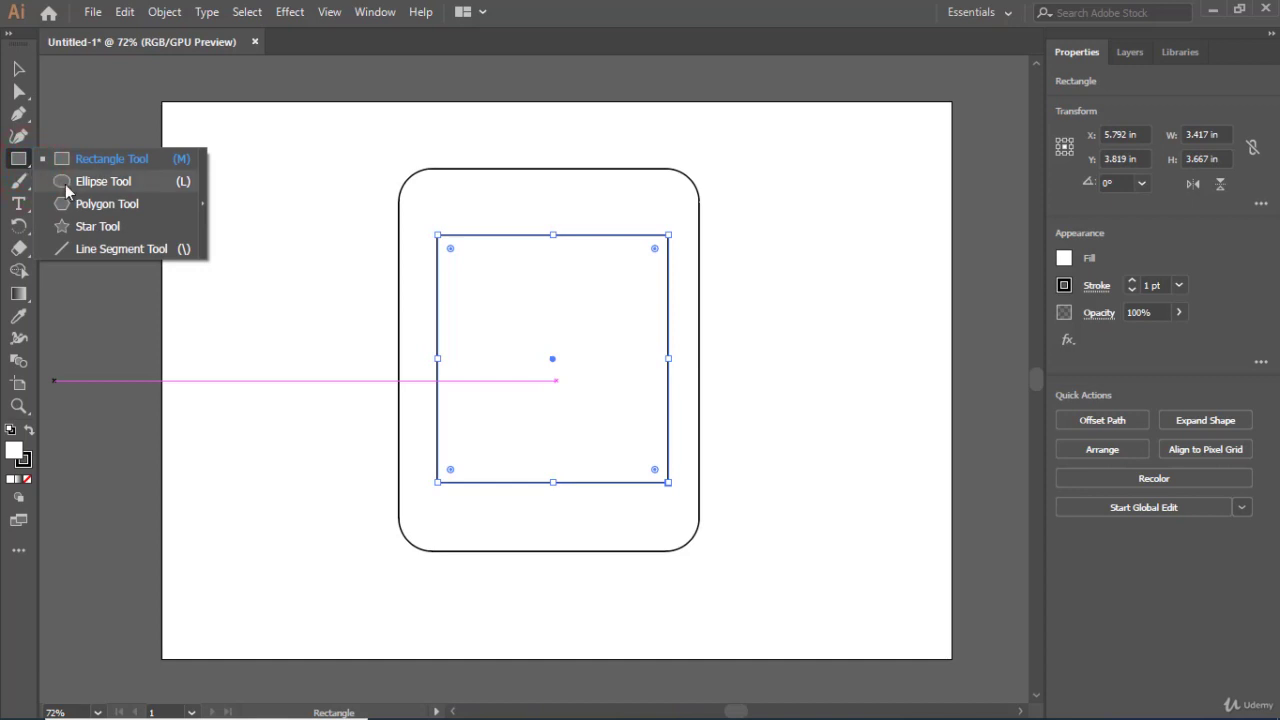
left_click(65, 184)
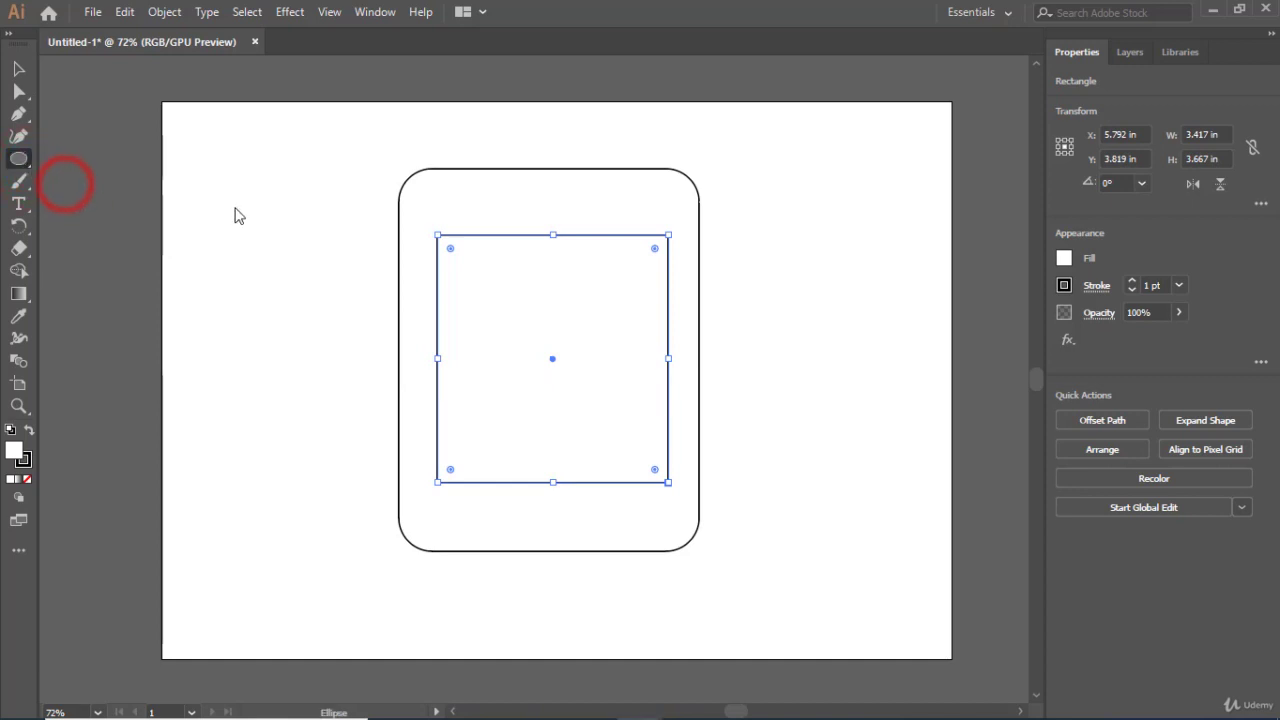
left_click(460, 207)
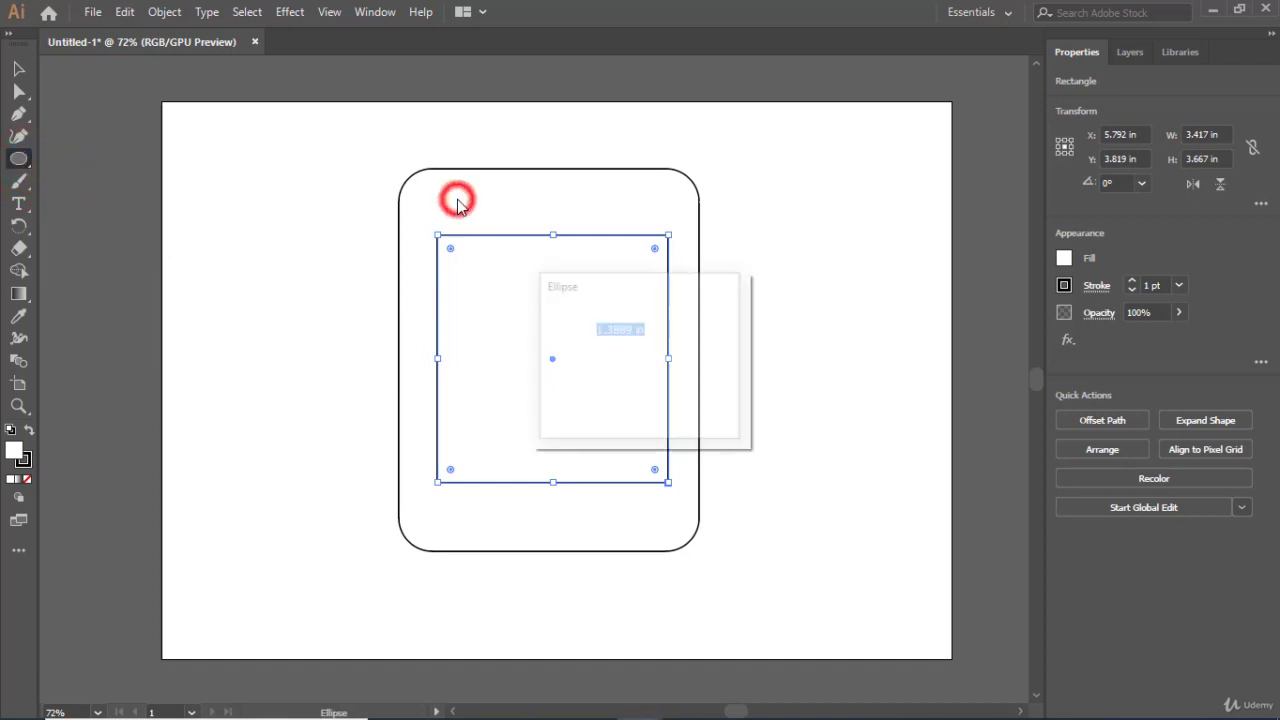
left_click(672, 399)
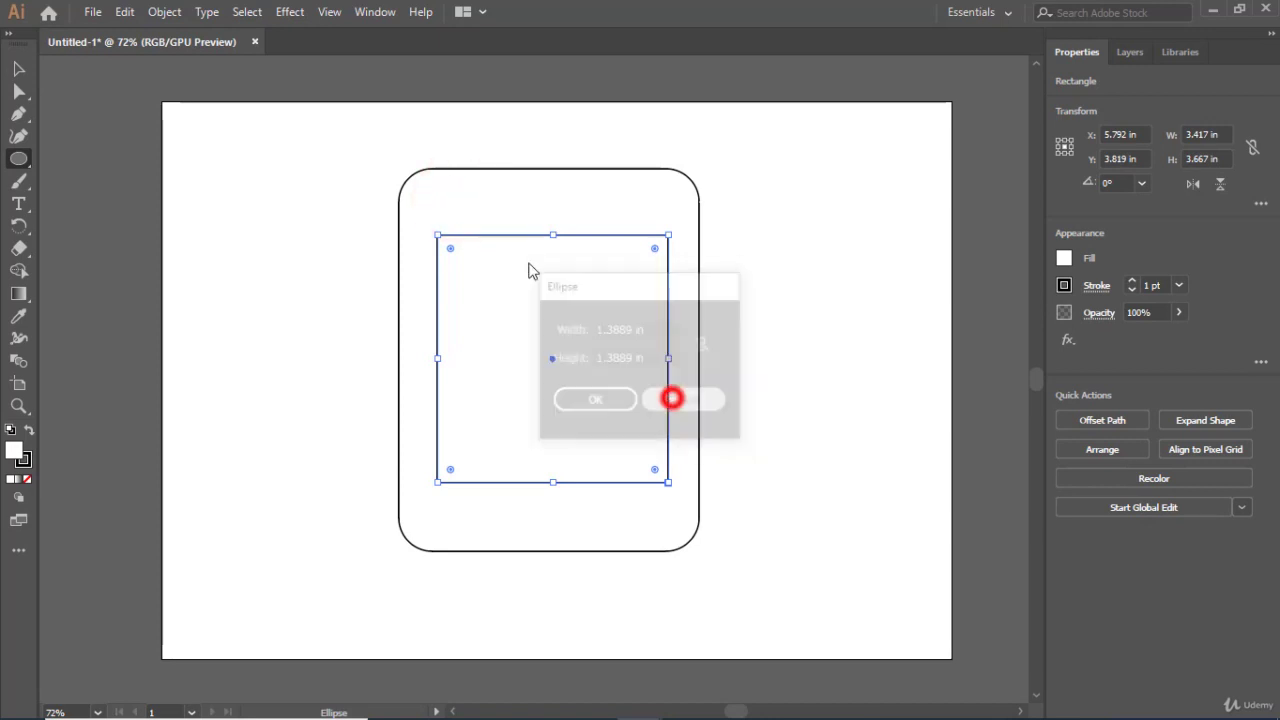
left_click(453, 202)
left_click_drag(453, 202, 468, 212)
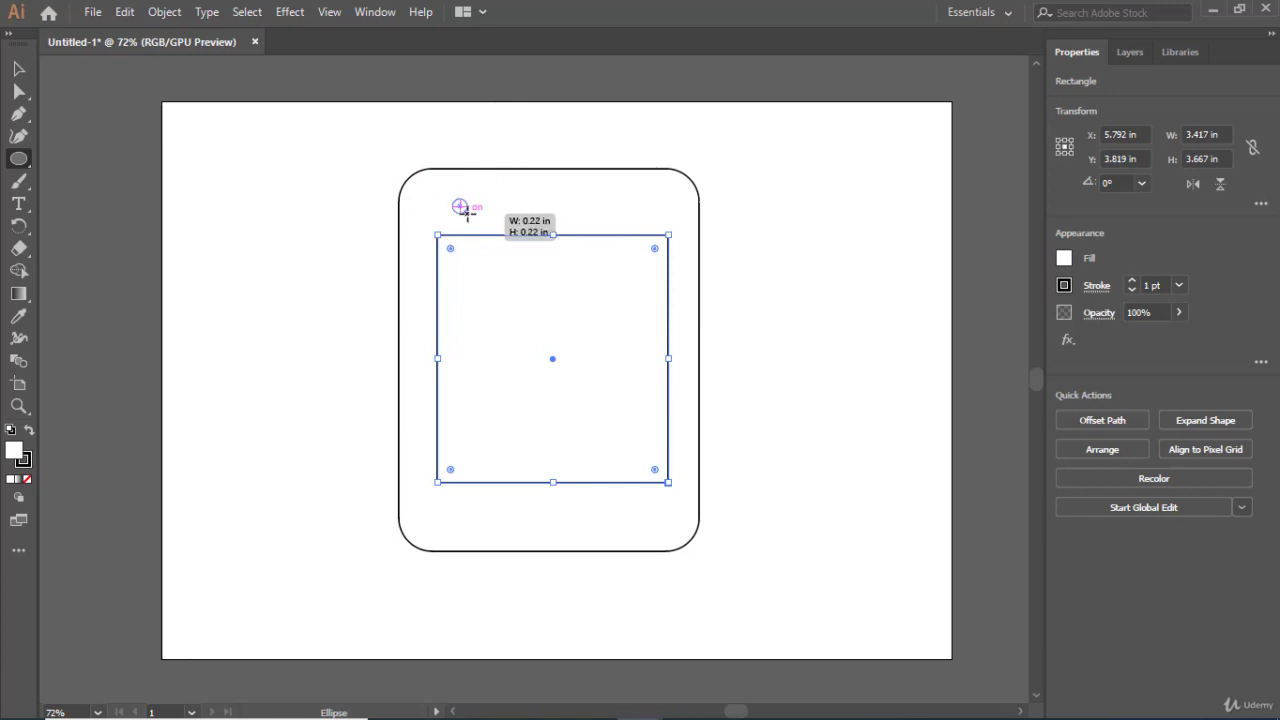
left_click_drag(467, 212, 458, 199)
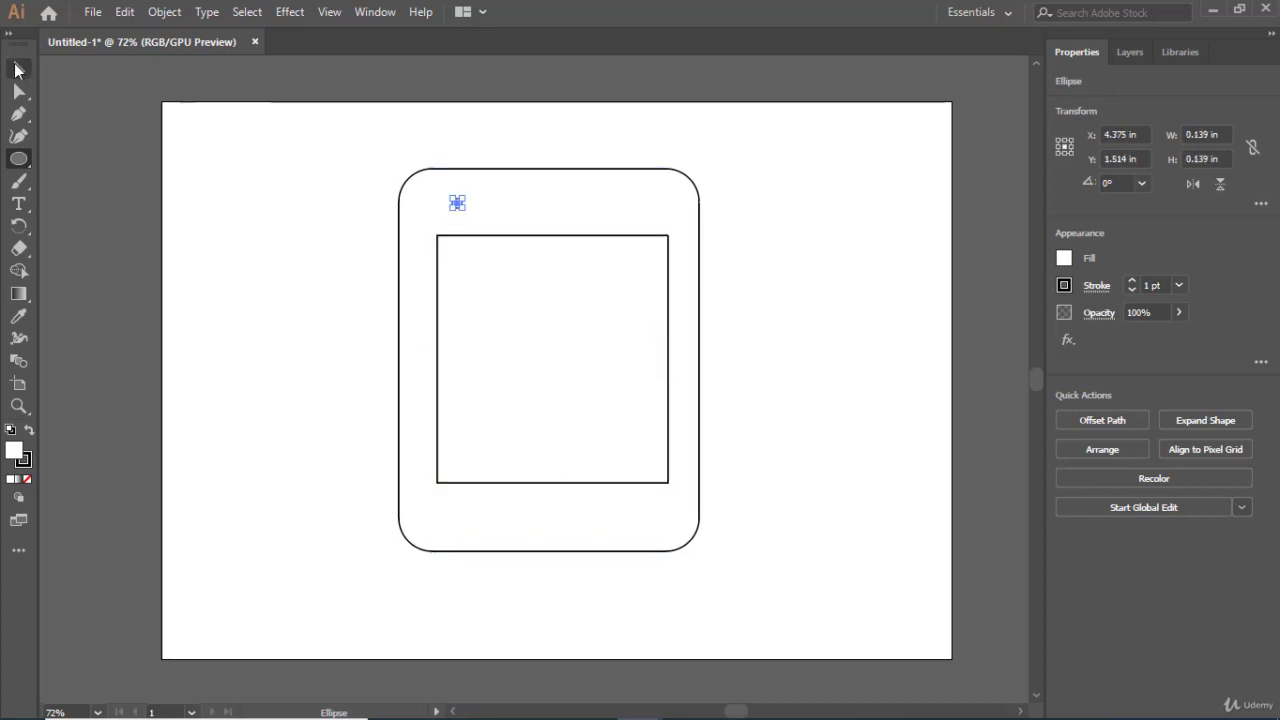
Move the small circle slightly right and down within the strip above the inner rectangle, and deselect it
left_click(17, 69)
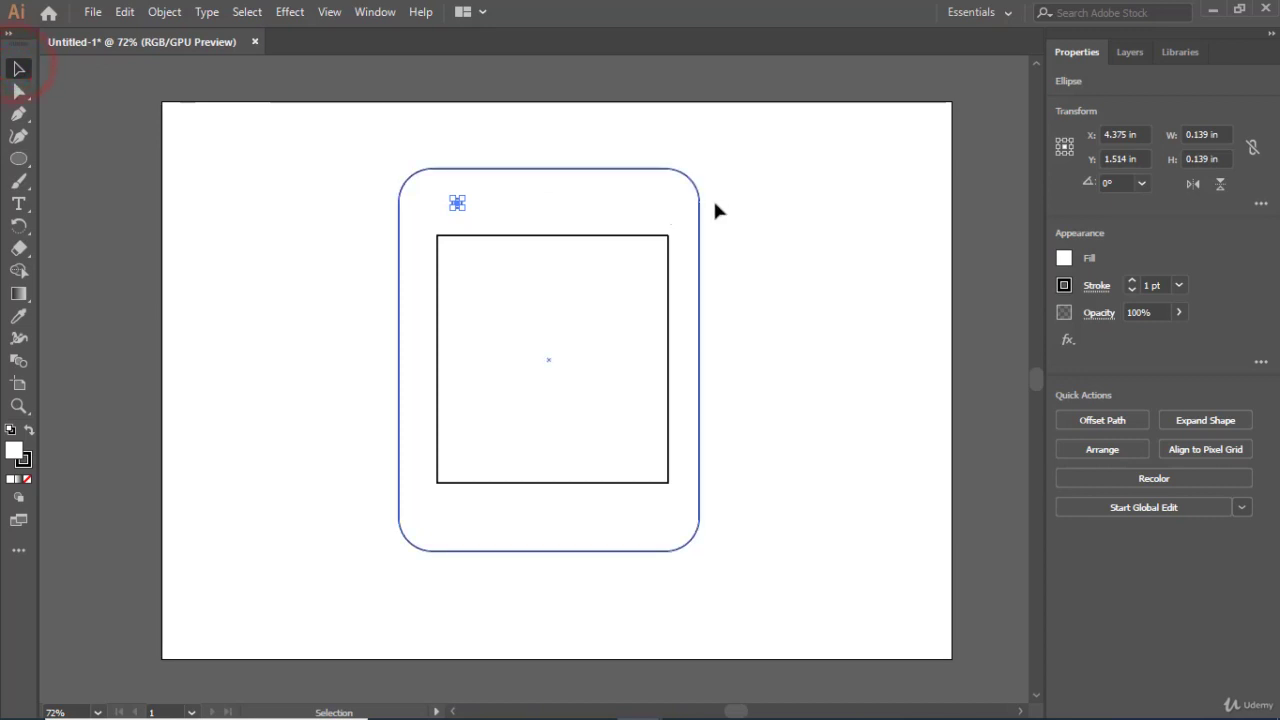
left_click(817, 224)
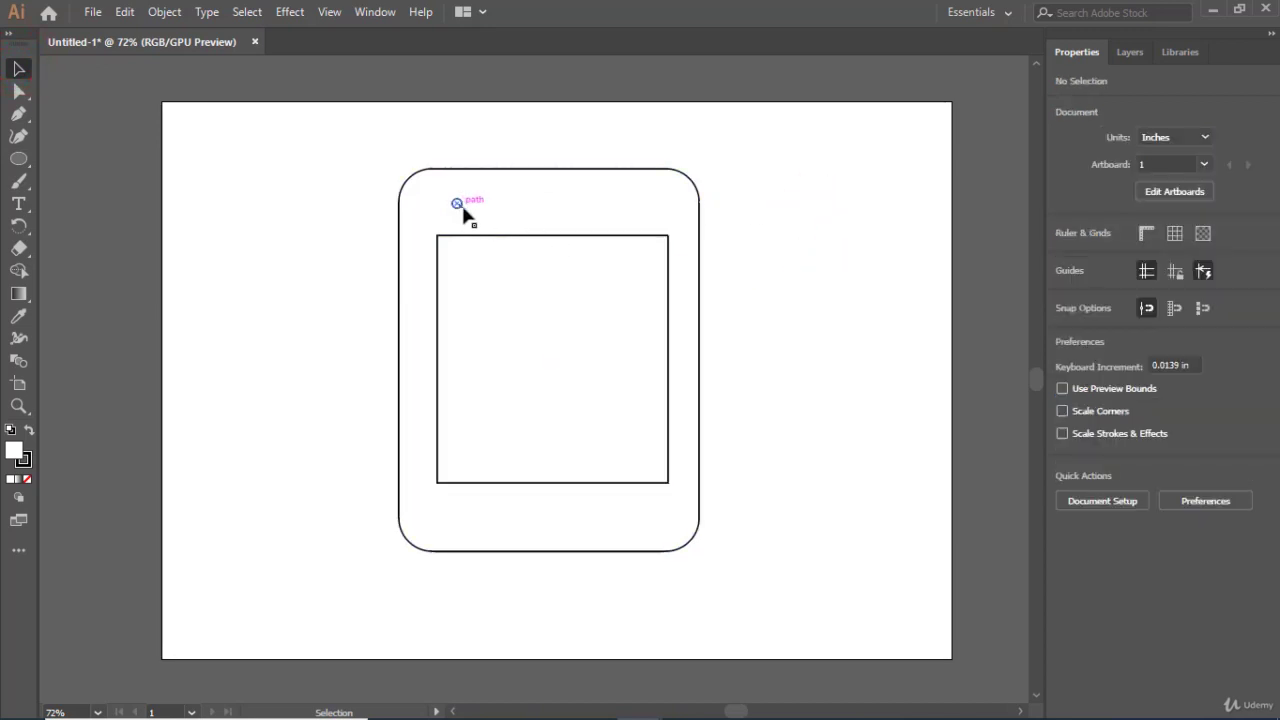
left_click_drag(462, 205, 477, 210)
left_click(808, 250)
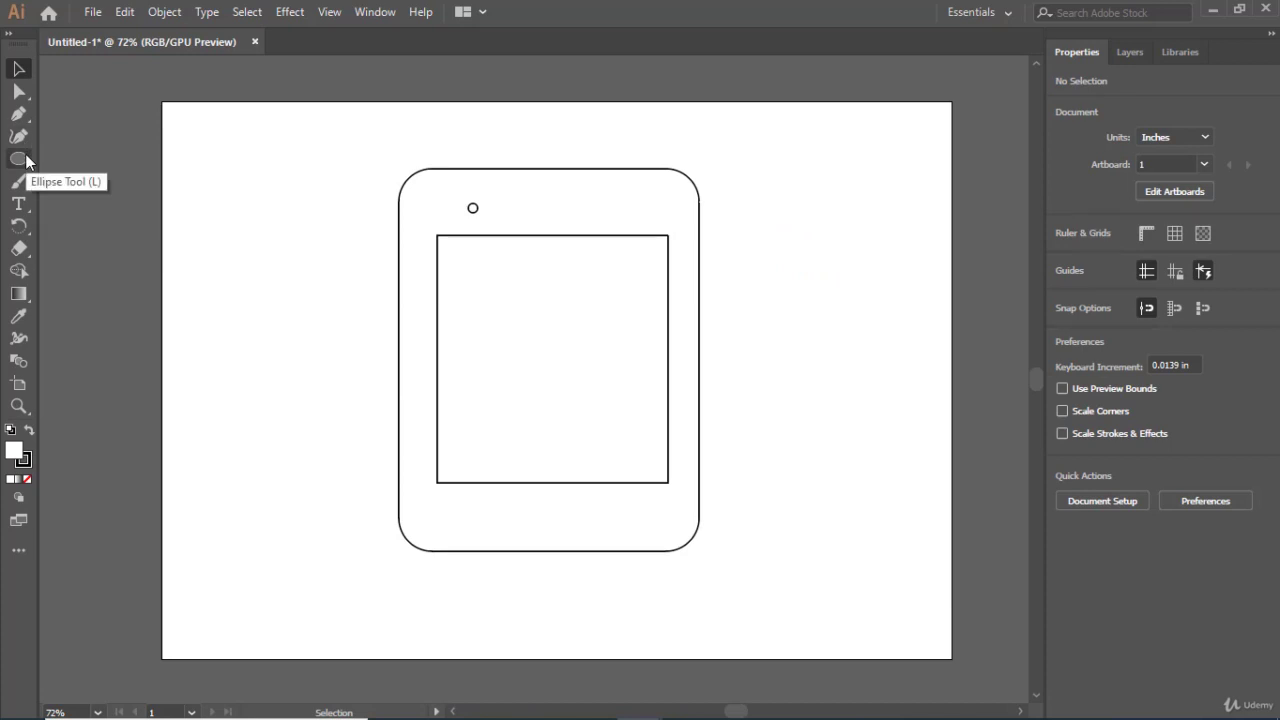
Draw a narrow horizontal rectangle about 1.44 in wide and 0.14 in high to the right of the small circle
left_click_drag(22, 165, 86, 160)
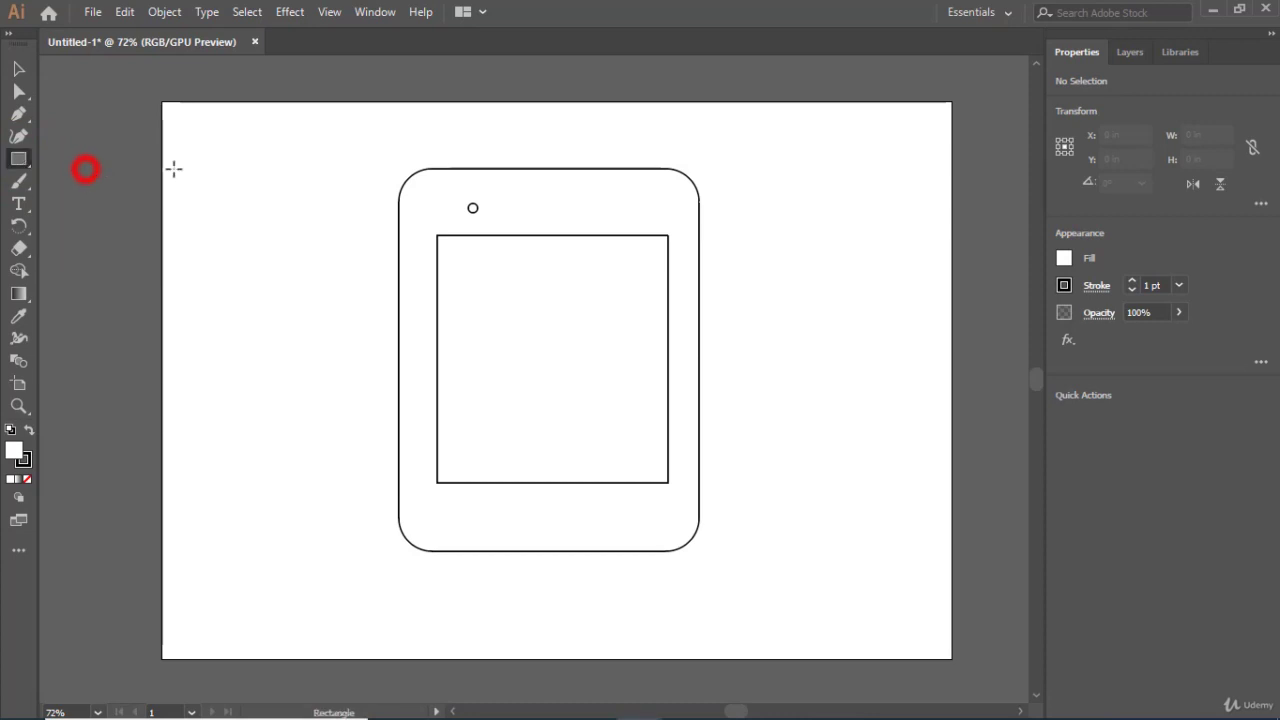
left_click_drag(516, 203, 617, 213)
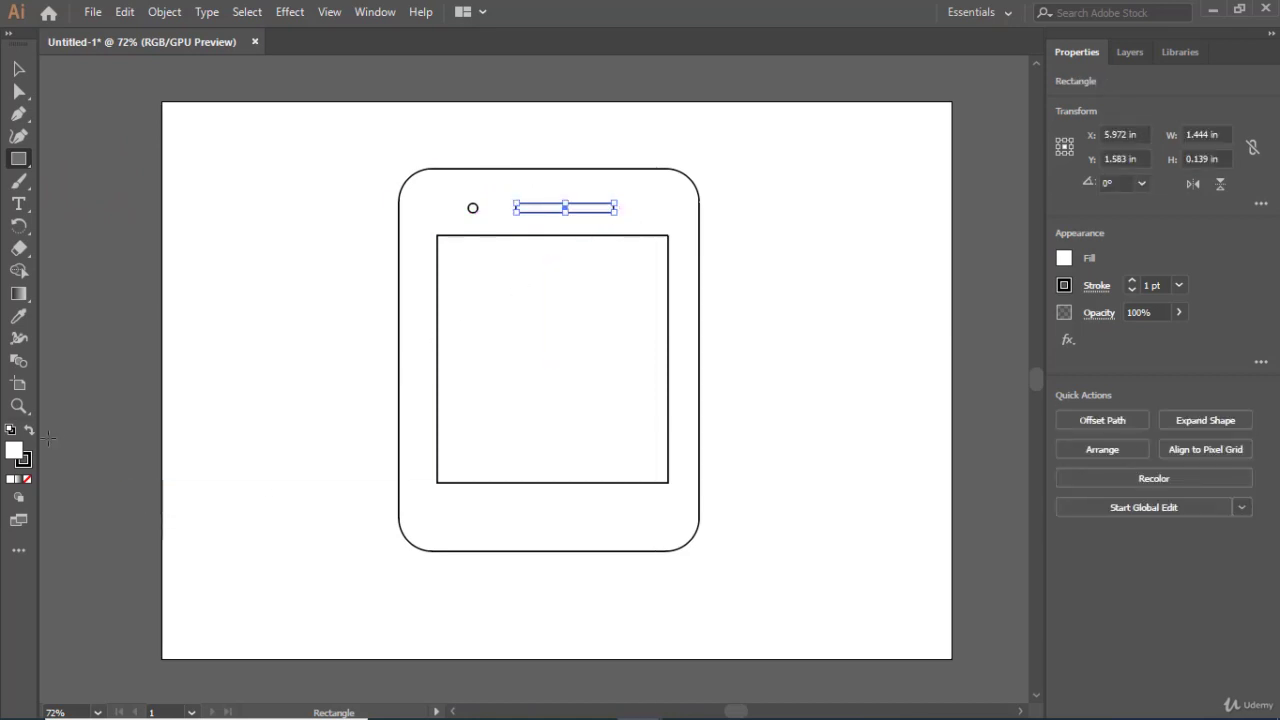
Round the corners of the narrow horizontal rectangle above the screen fully so it becomes a pill-shaped speaker slot
left_click(18, 406)
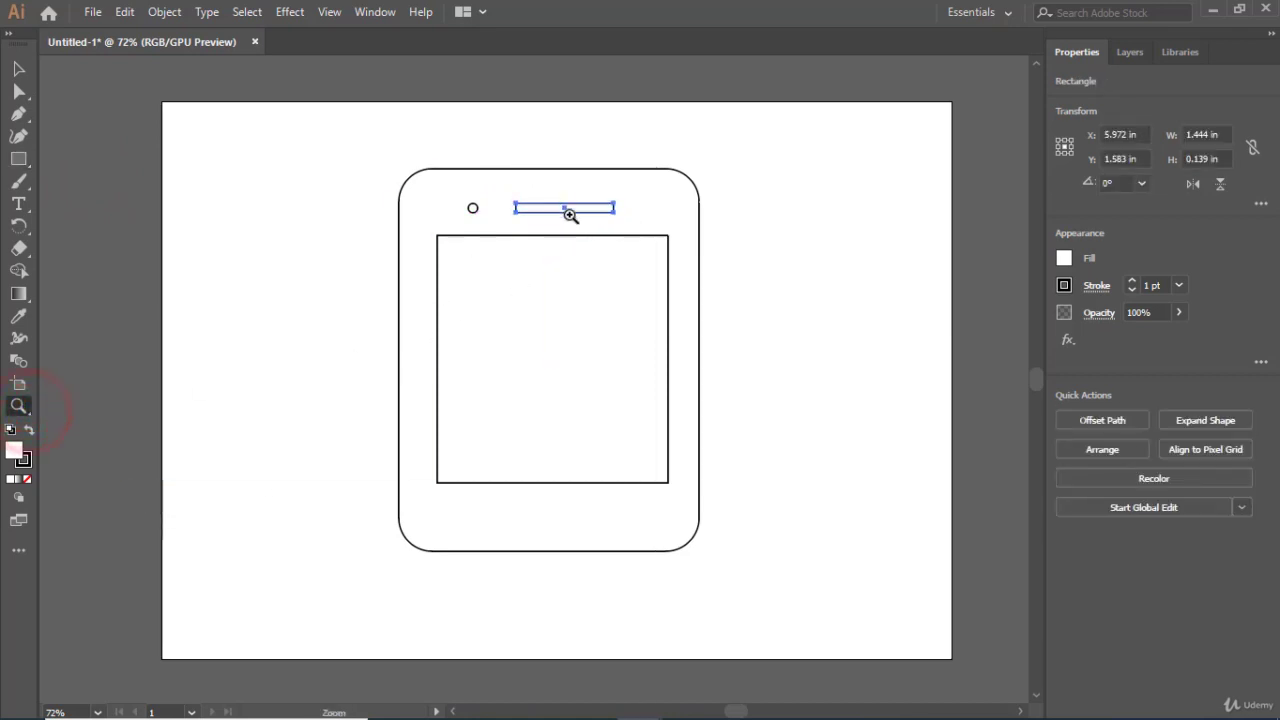
left_click(567, 217)
left_click(496, 380)
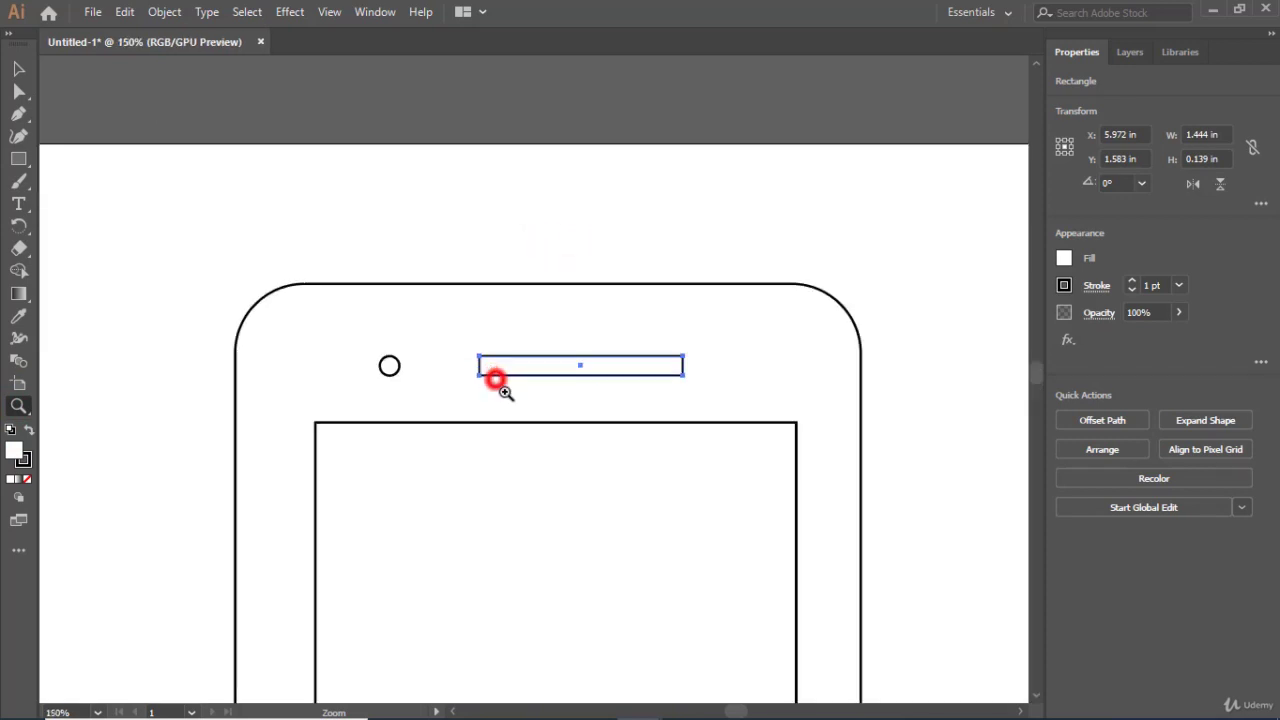
left_click(586, 391)
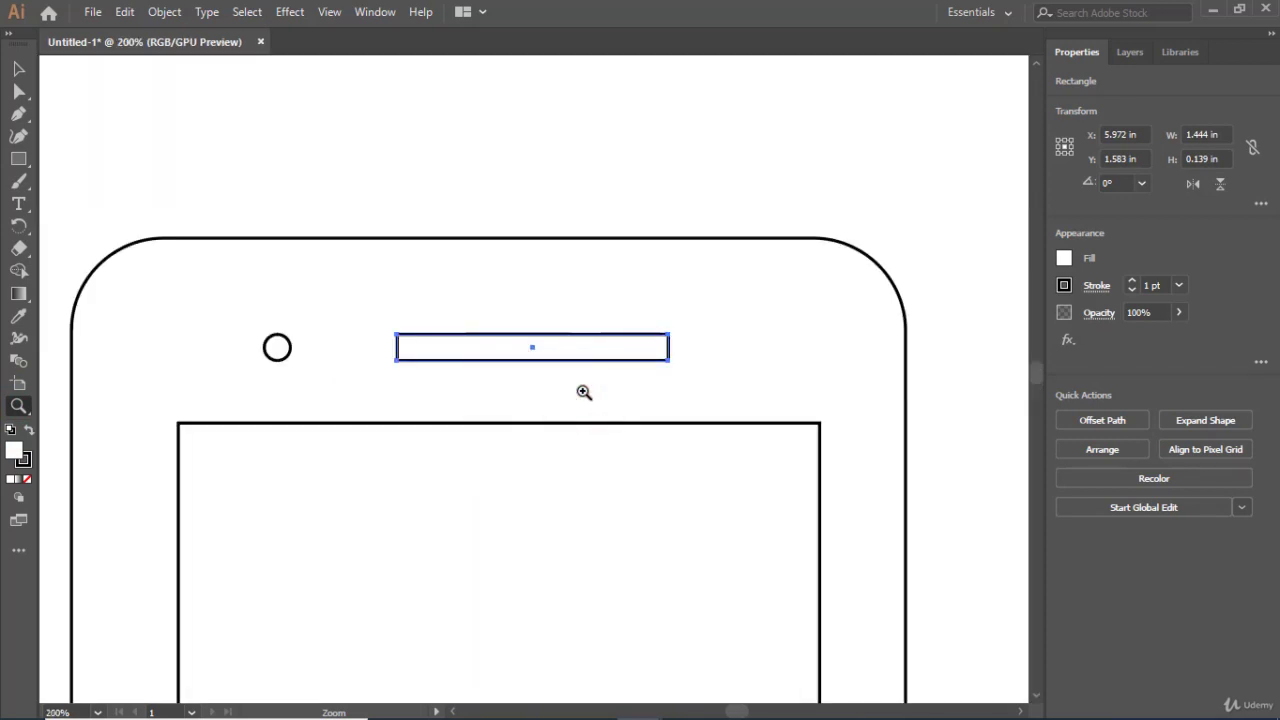
left_click(584, 392)
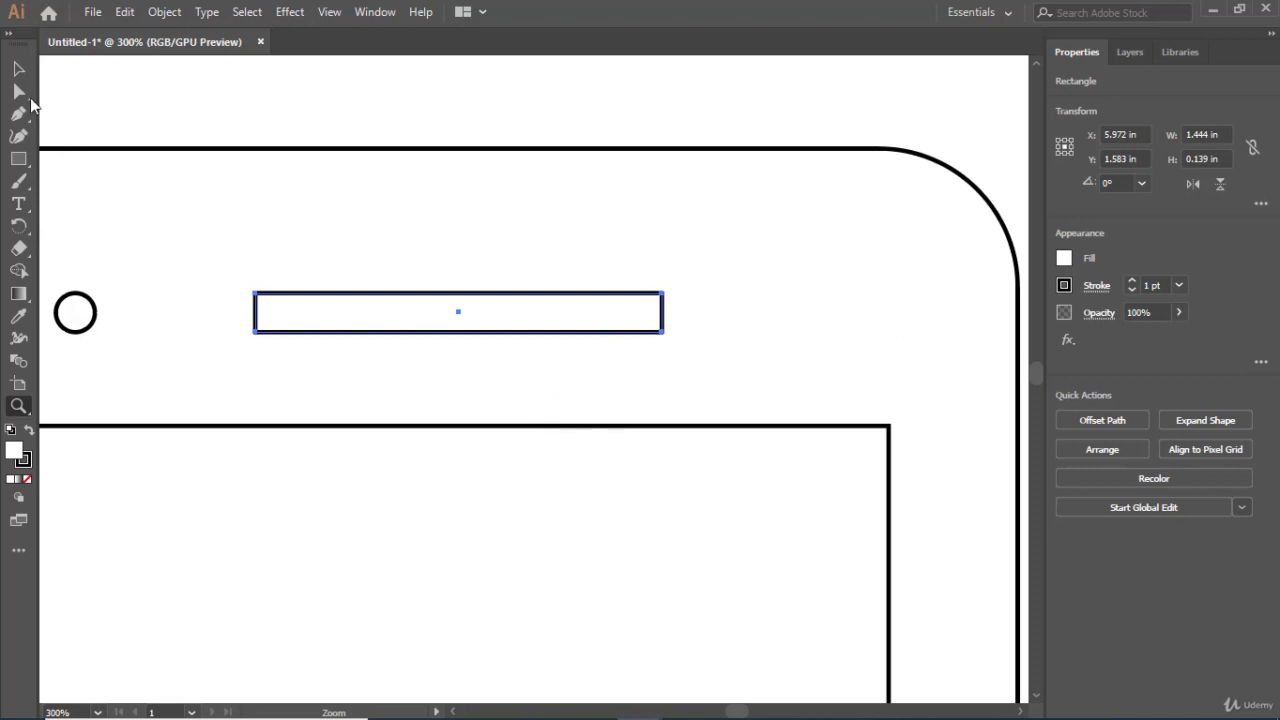
left_click(18, 68)
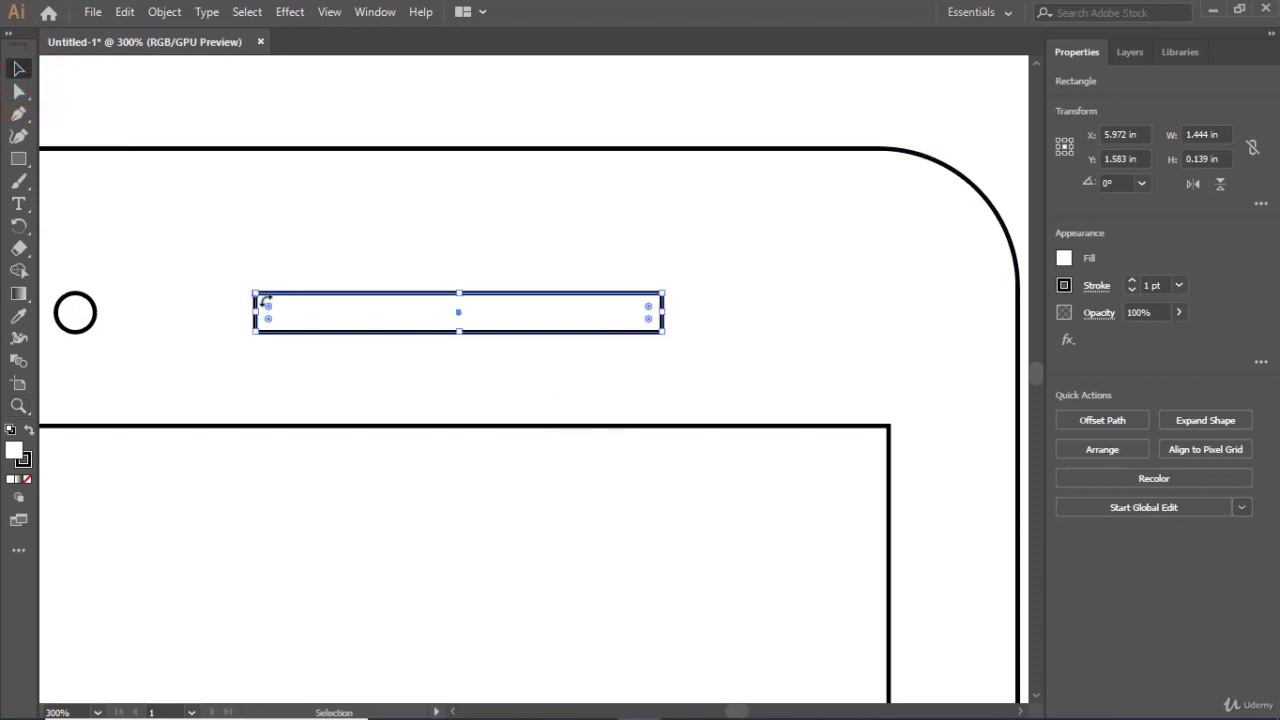
left_click_drag(268, 313, 285, 316)
left_click(366, 361)
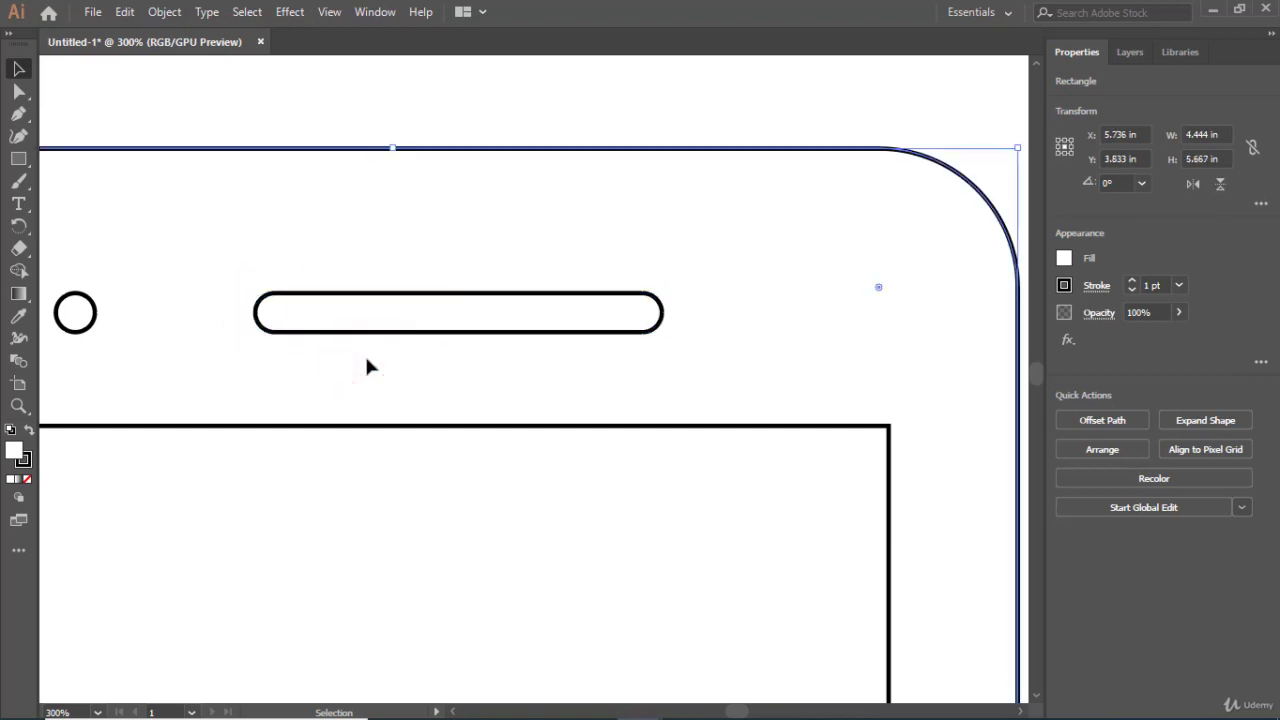
Draw a circle about 0.58 in across, centred below the screen rectangle, as the home button with the Ellipse tool, and deselect it
scroll(367, 367, "down", 1)
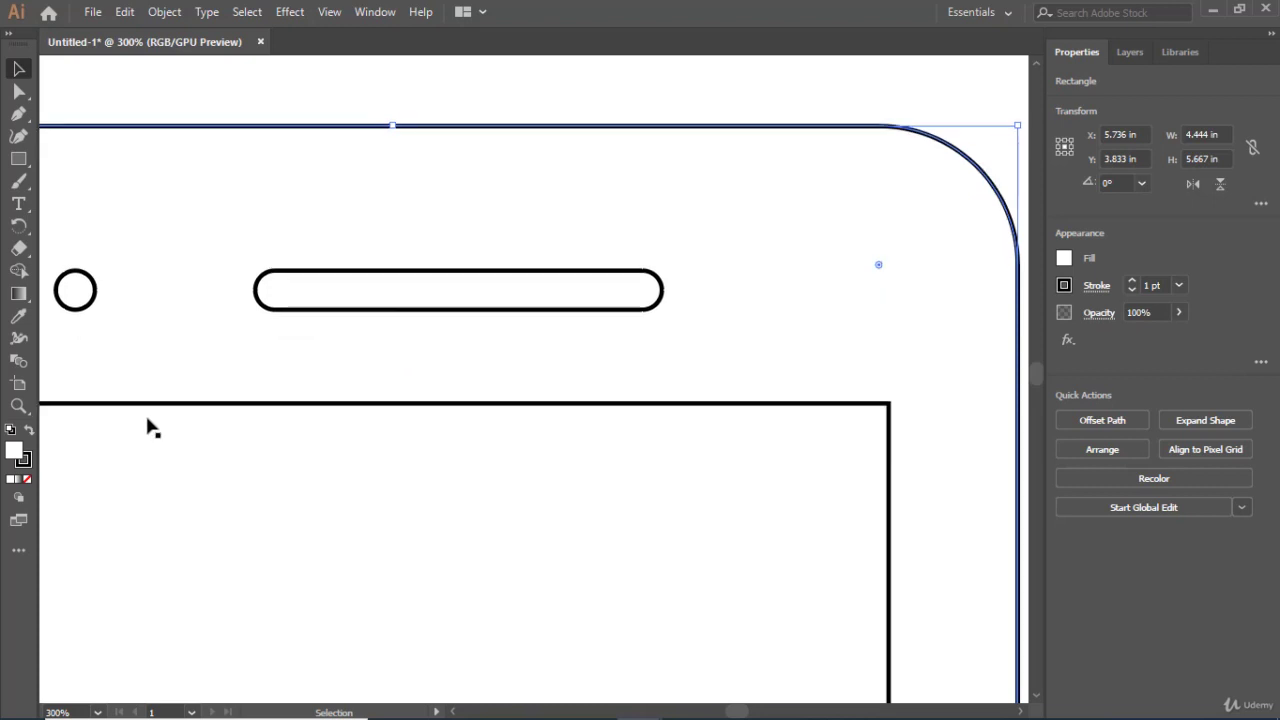
left_click(18, 405)
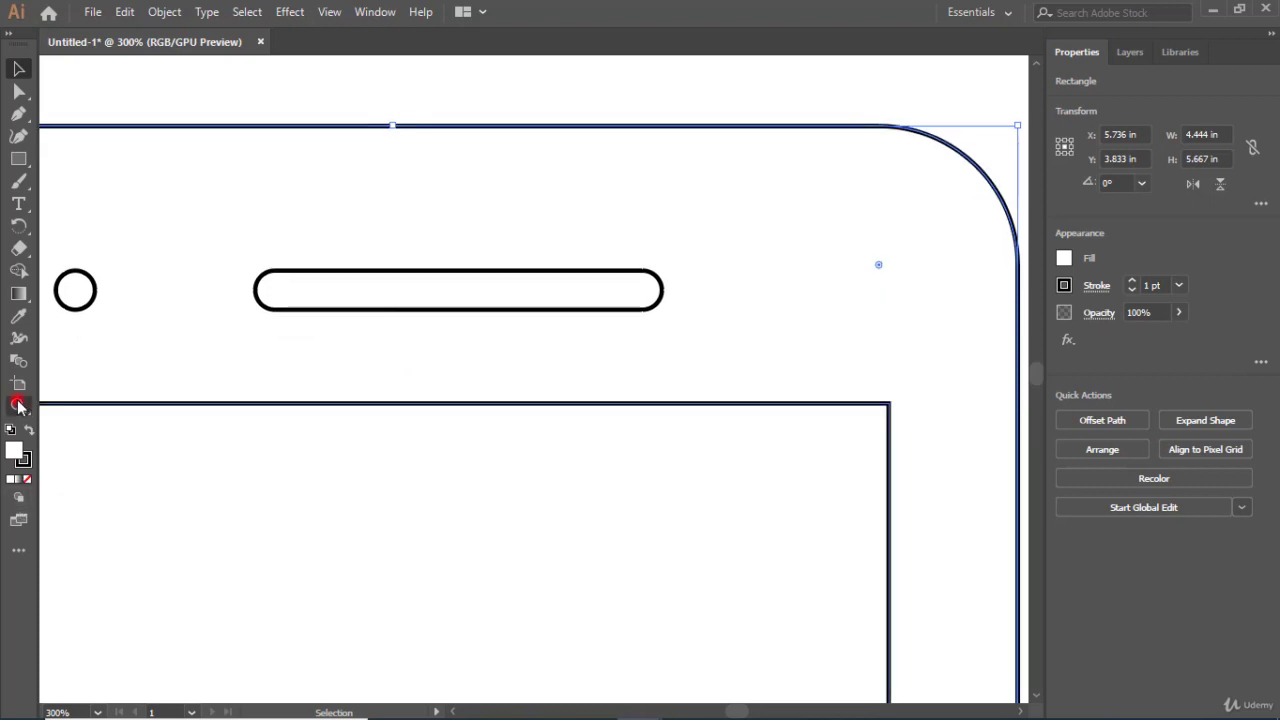
left_click(391, 320, "alt")
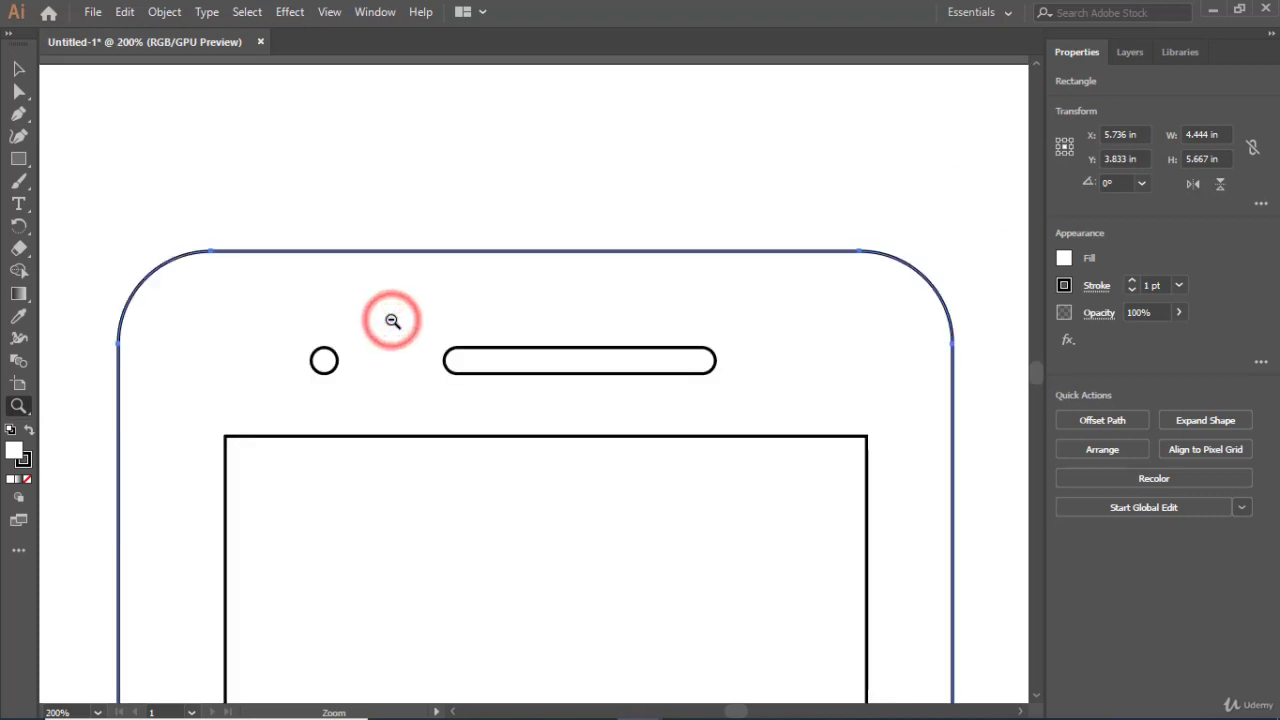
left_click(548, 575, "alt")
left_click(532, 532, "alt")
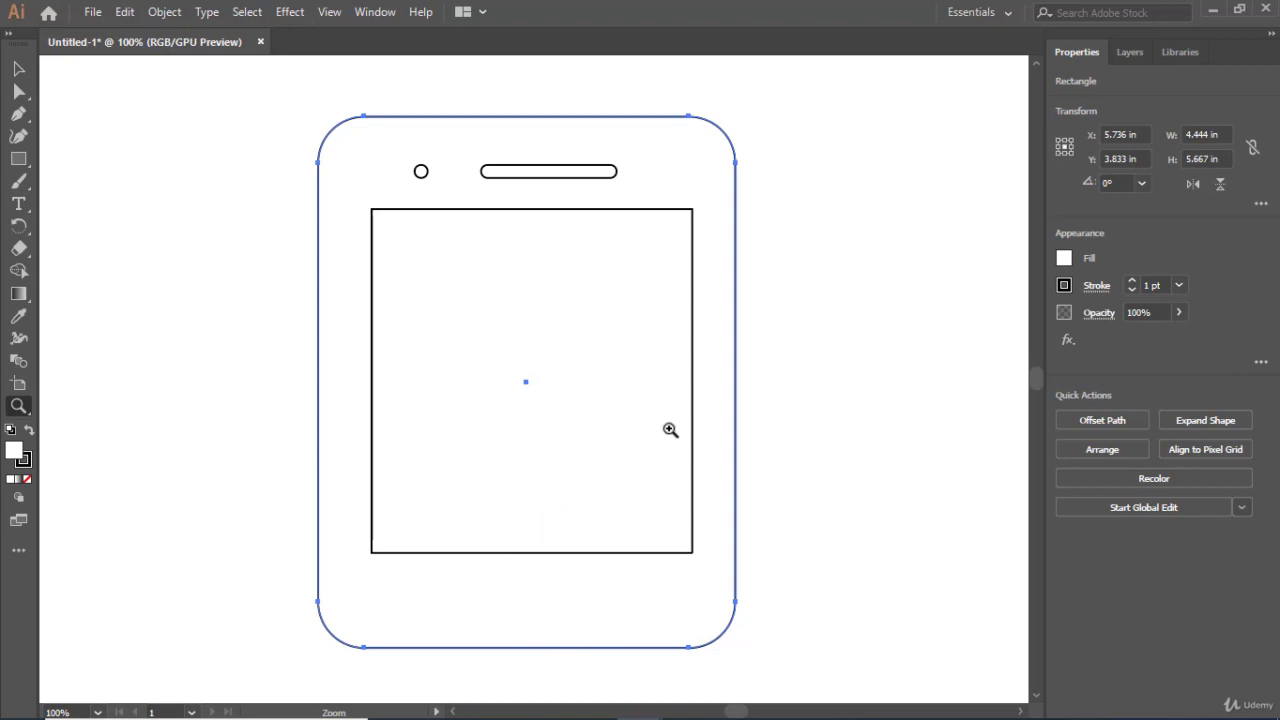
left_click(22, 164)
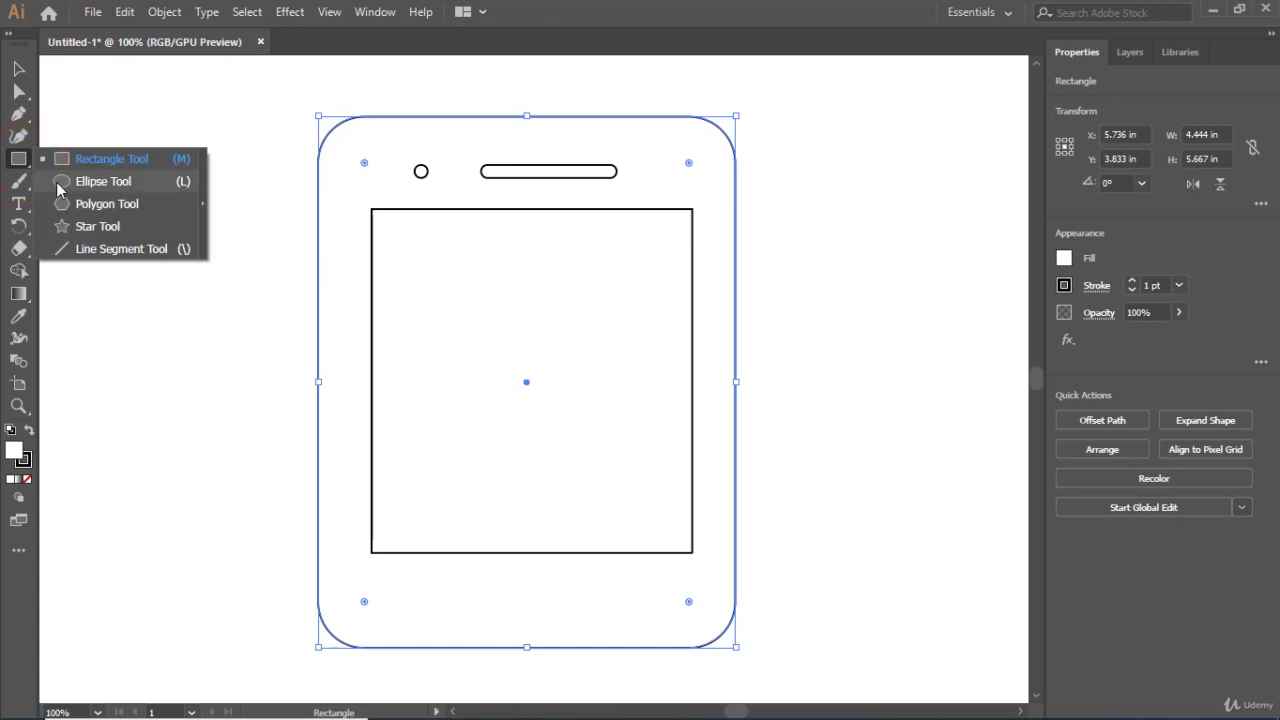
left_click(140, 184)
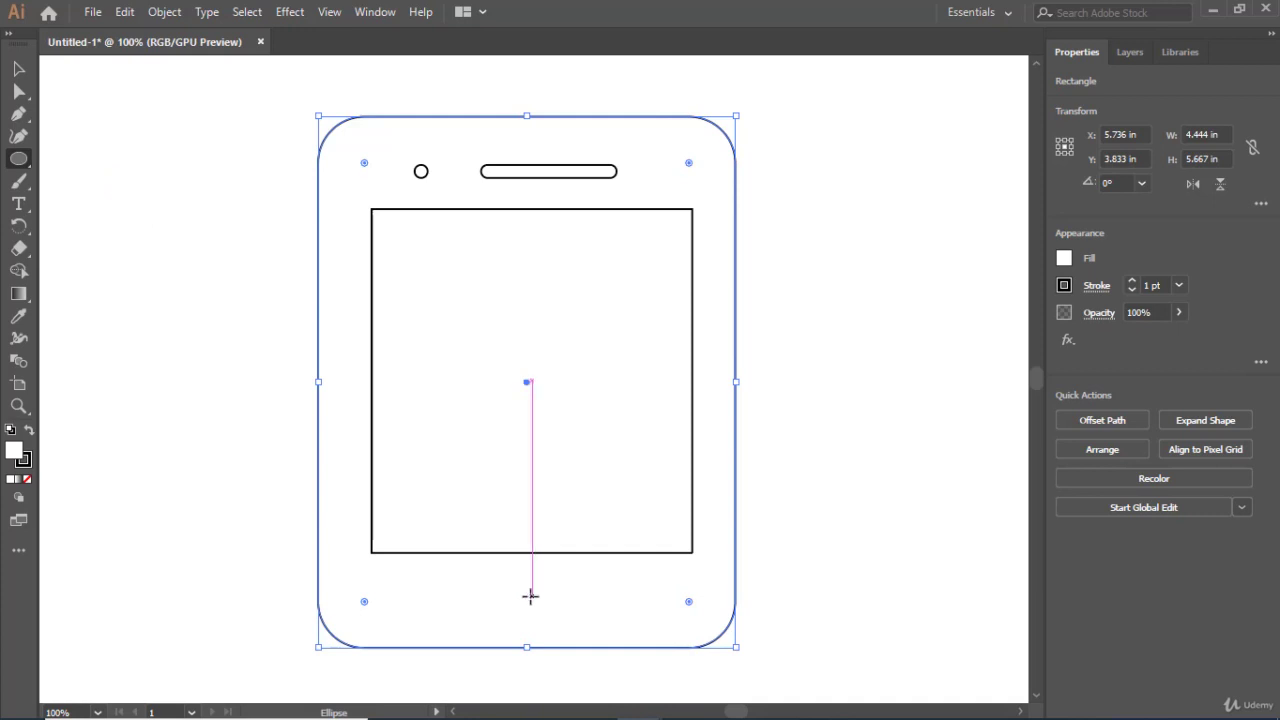
left_click_drag(530, 596, 562, 612)
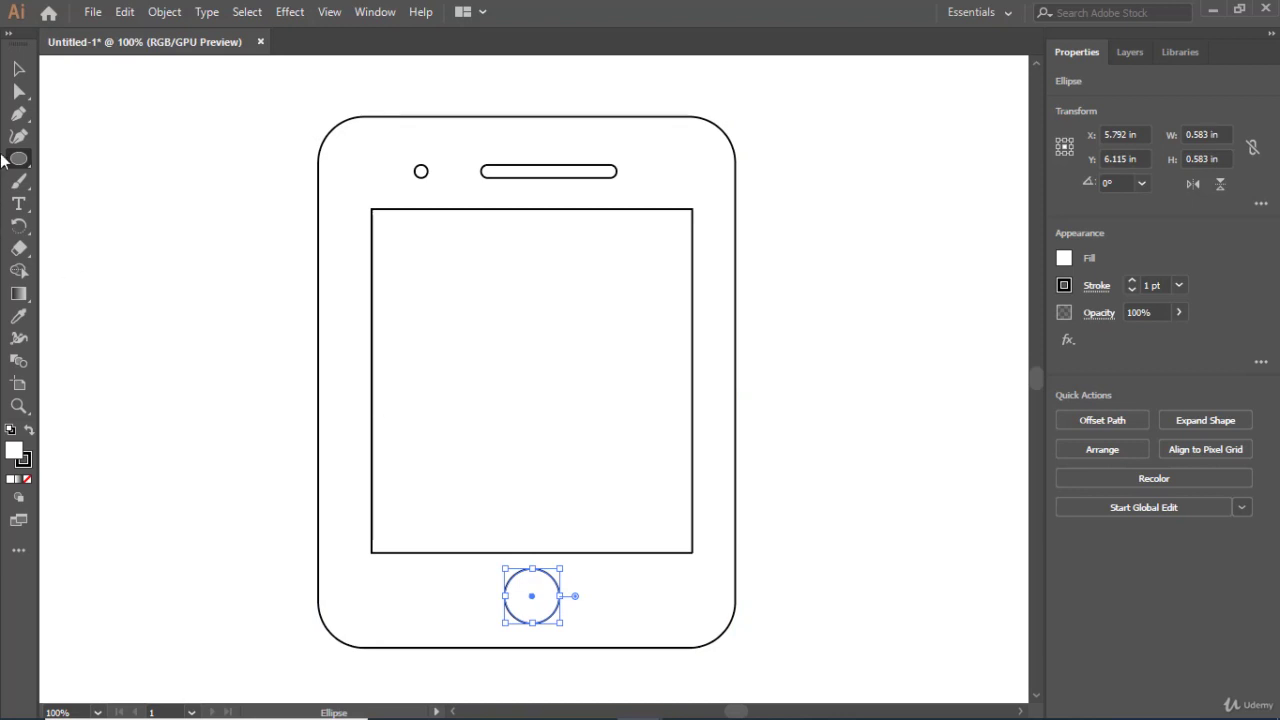
left_click(18, 70)
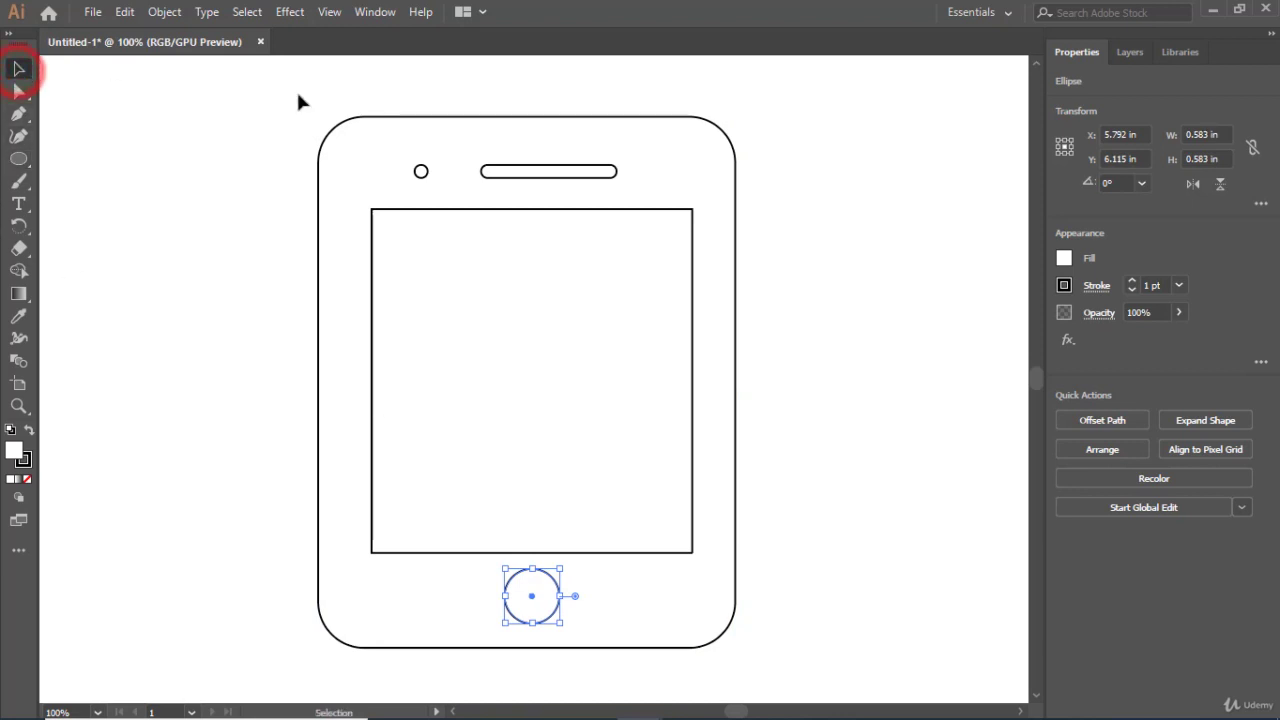
left_click(837, 290)
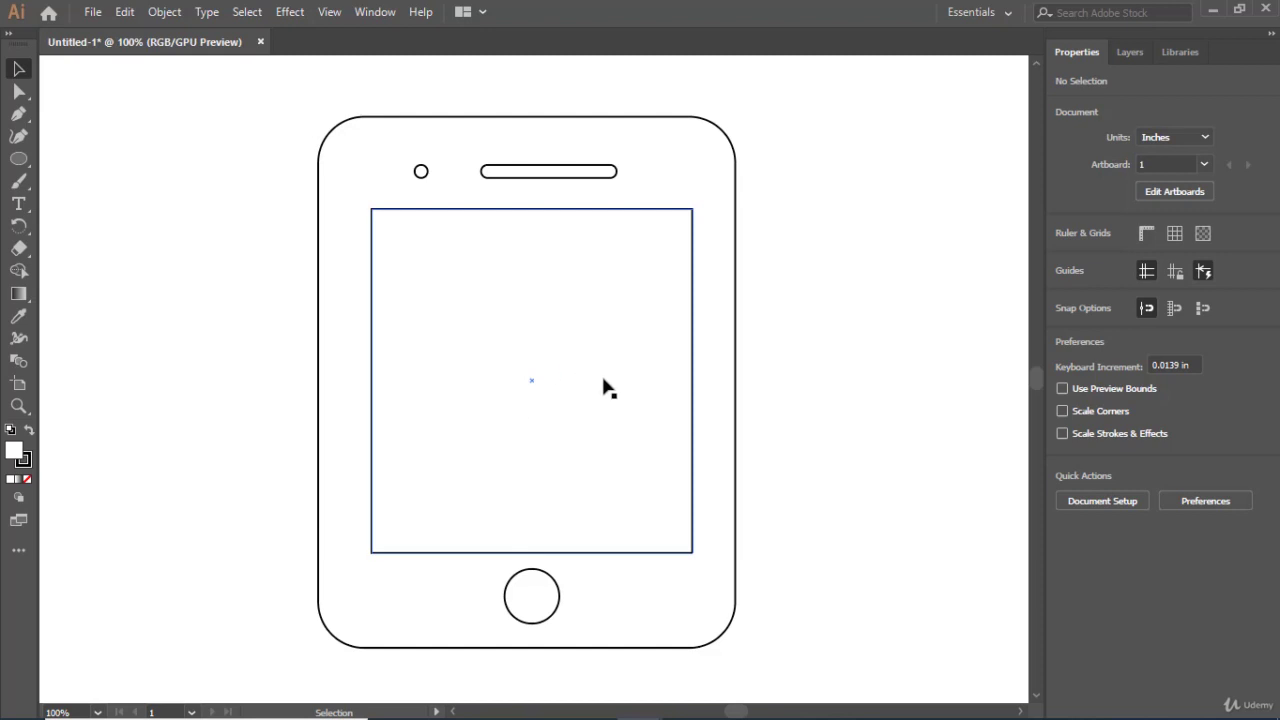
Create a text area about 2.28 in wide and 1.62 in high inside the screen rectangle containing "STAY HOME"
left_click(20, 205)
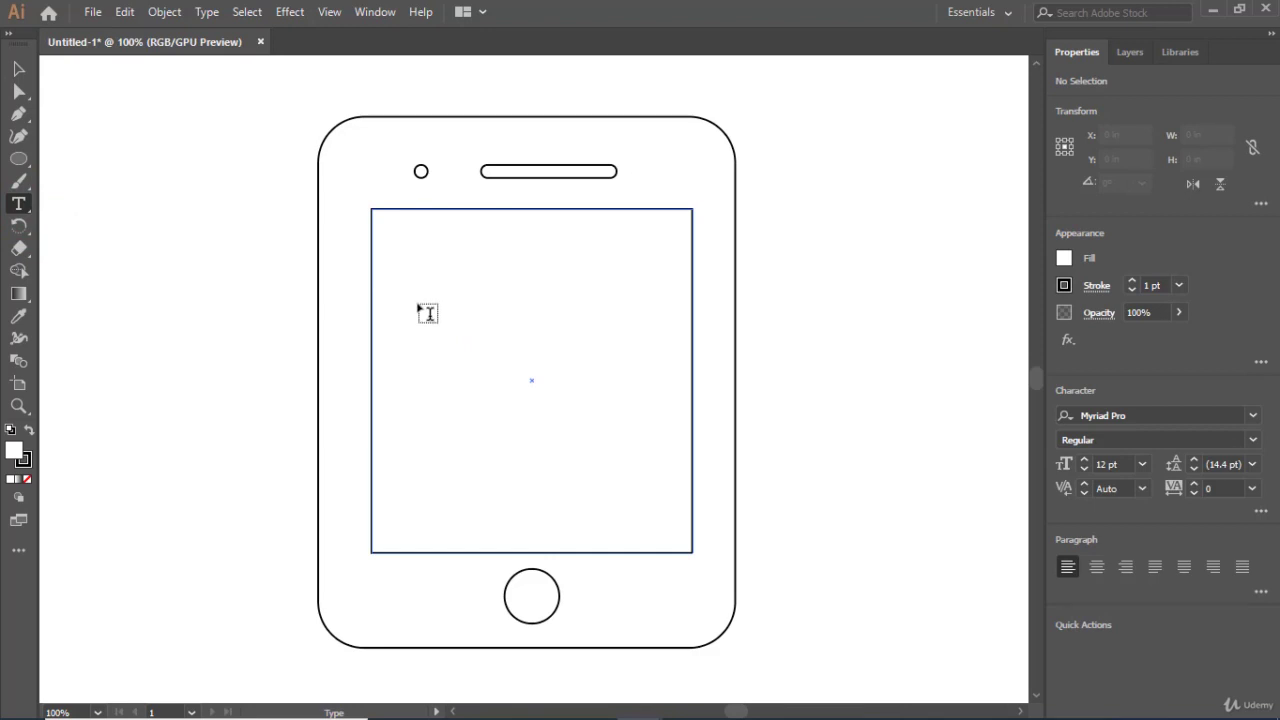
left_click_drag(422, 300, 637, 452)
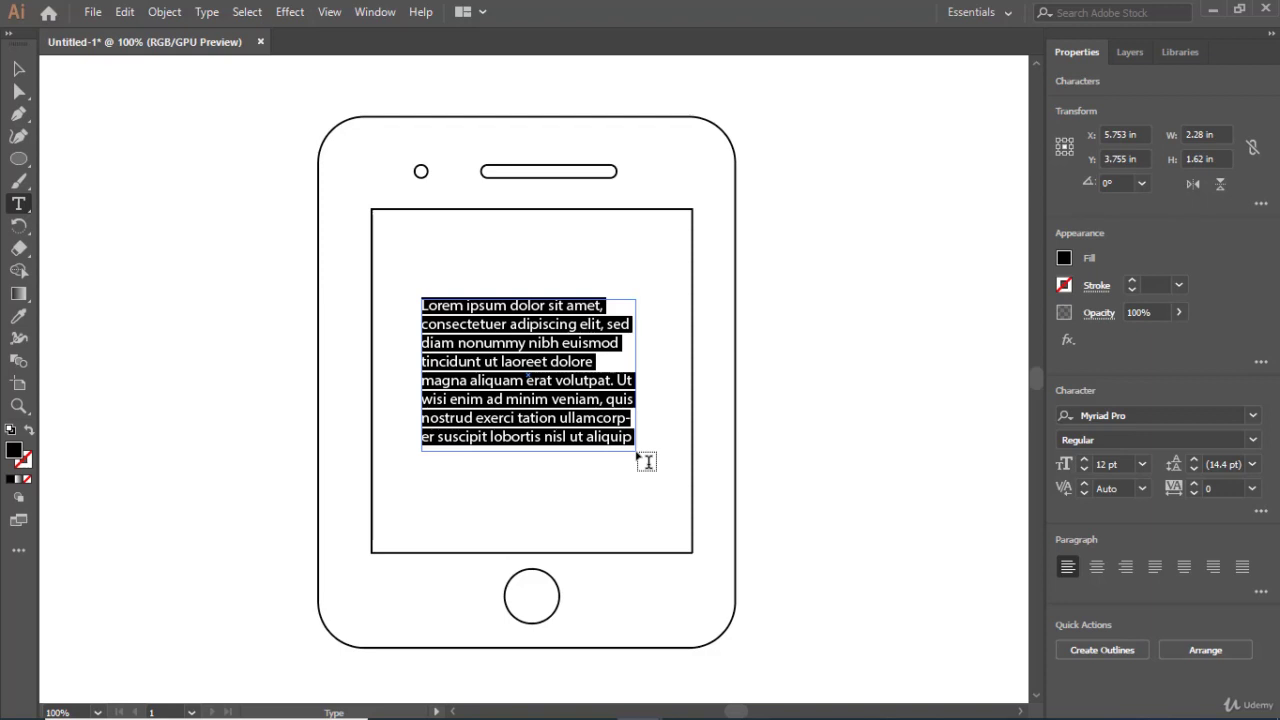
type("STA")
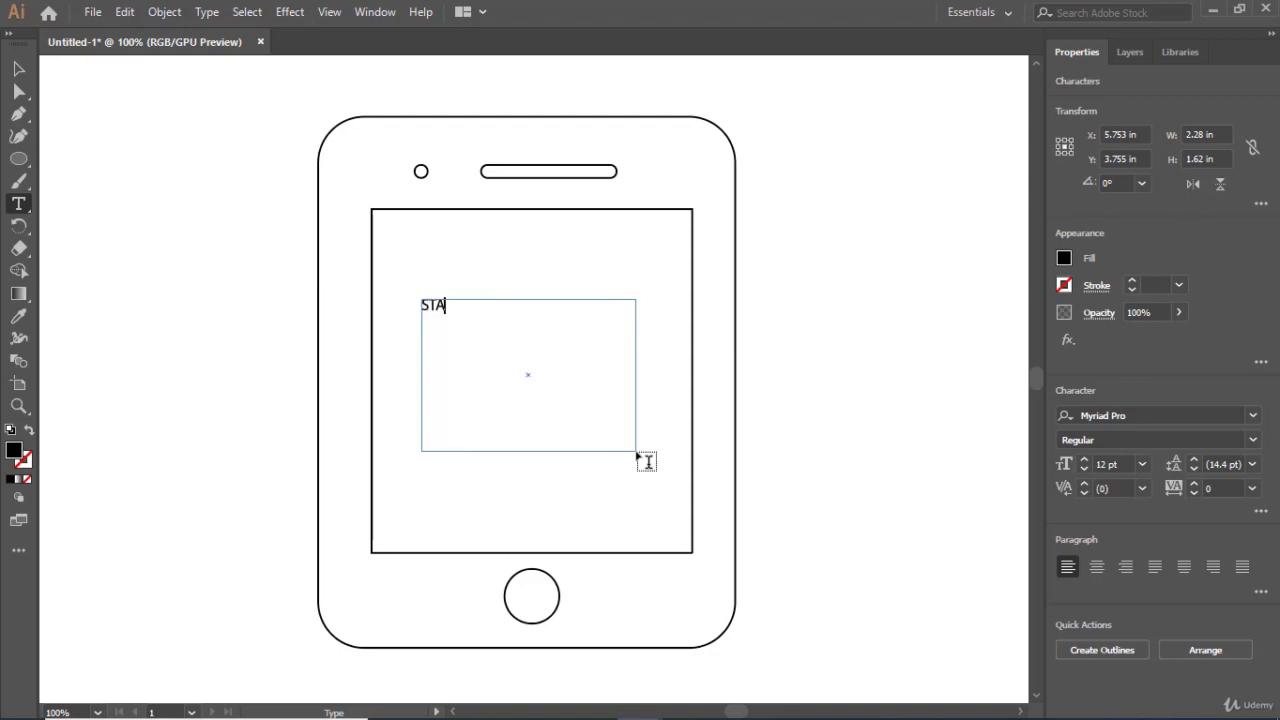
type("Y HOME")
Set the whole STAY HOME text to 60 pt with centred alignment, and deselect it
key("ctrl+a")
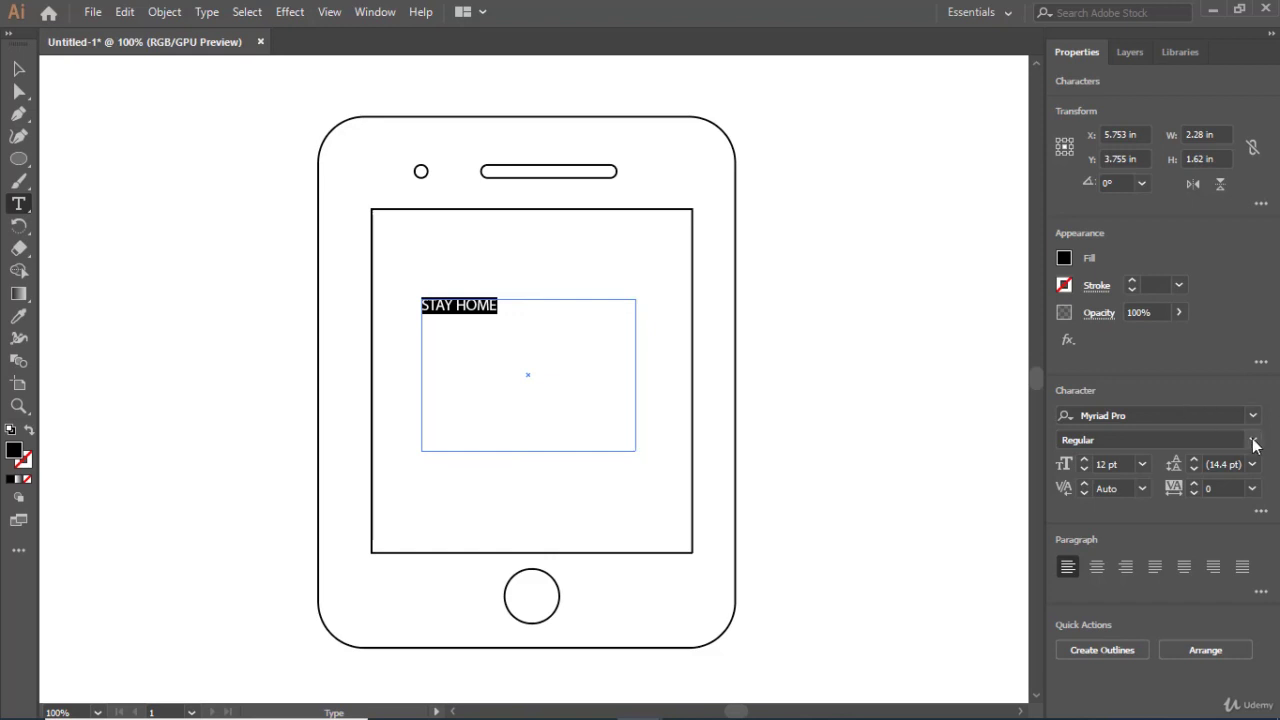
left_click(1142, 464)
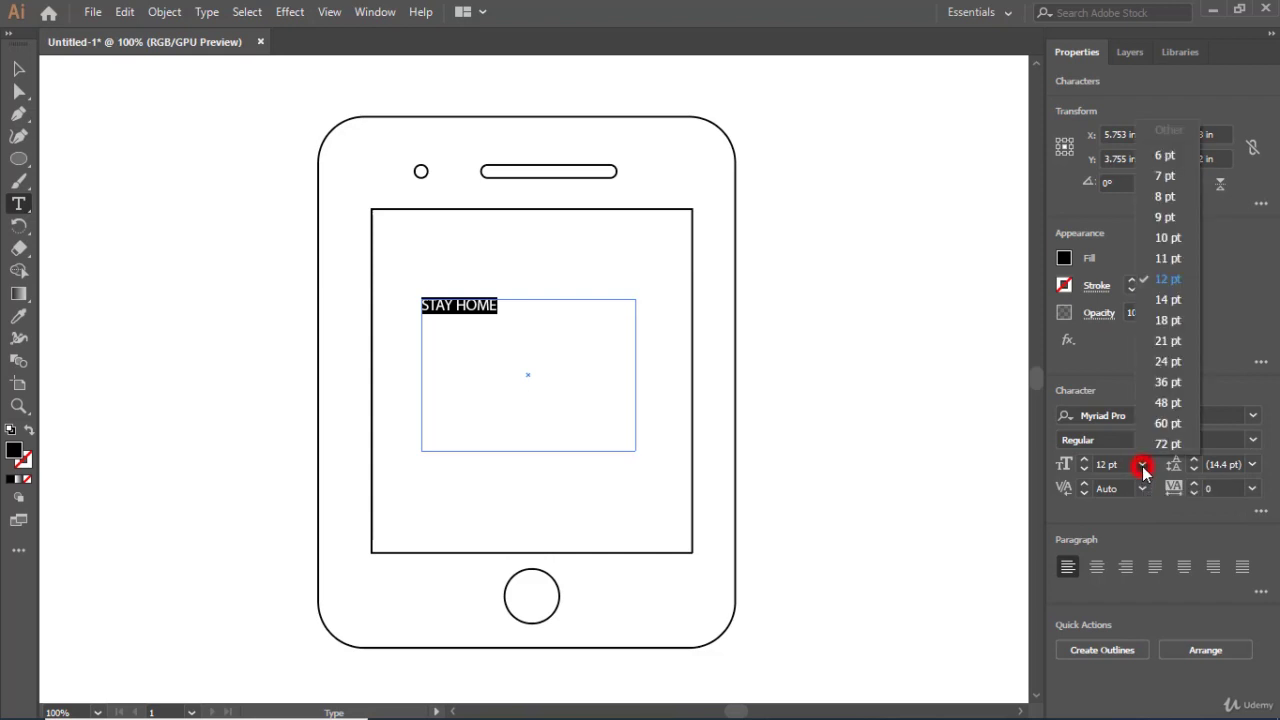
left_click(1176, 428)
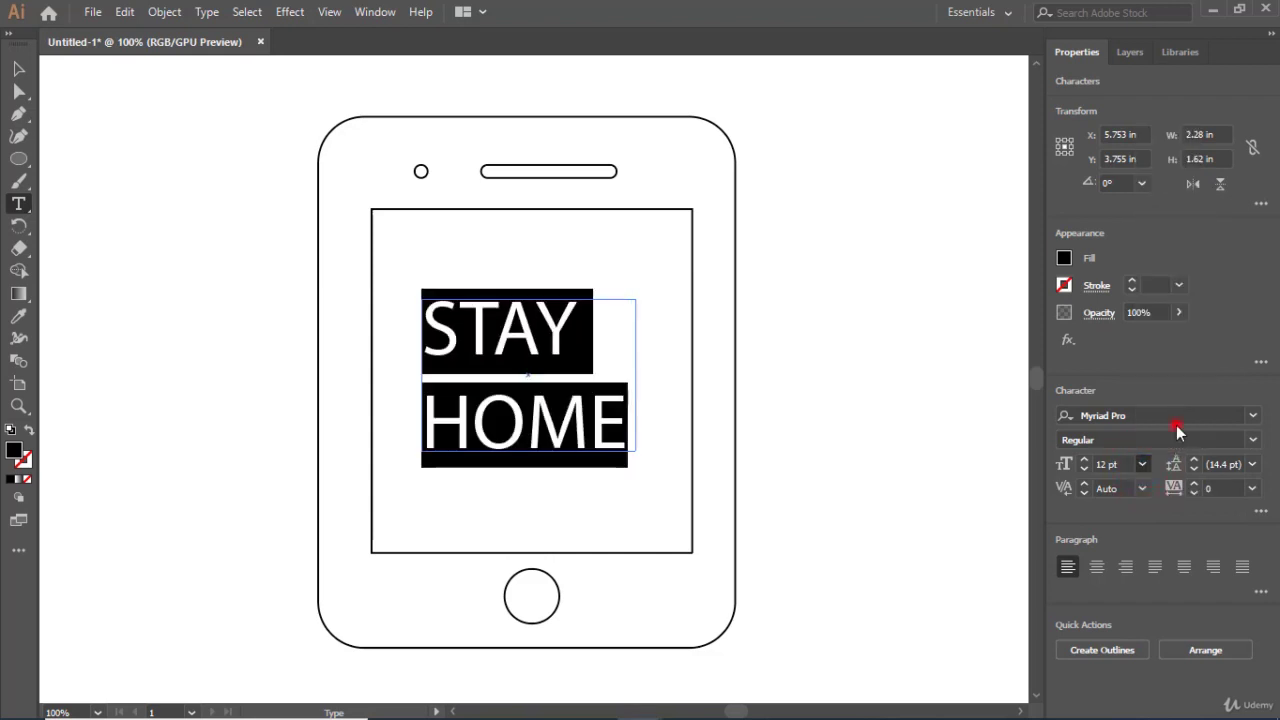
left_click(1104, 574)
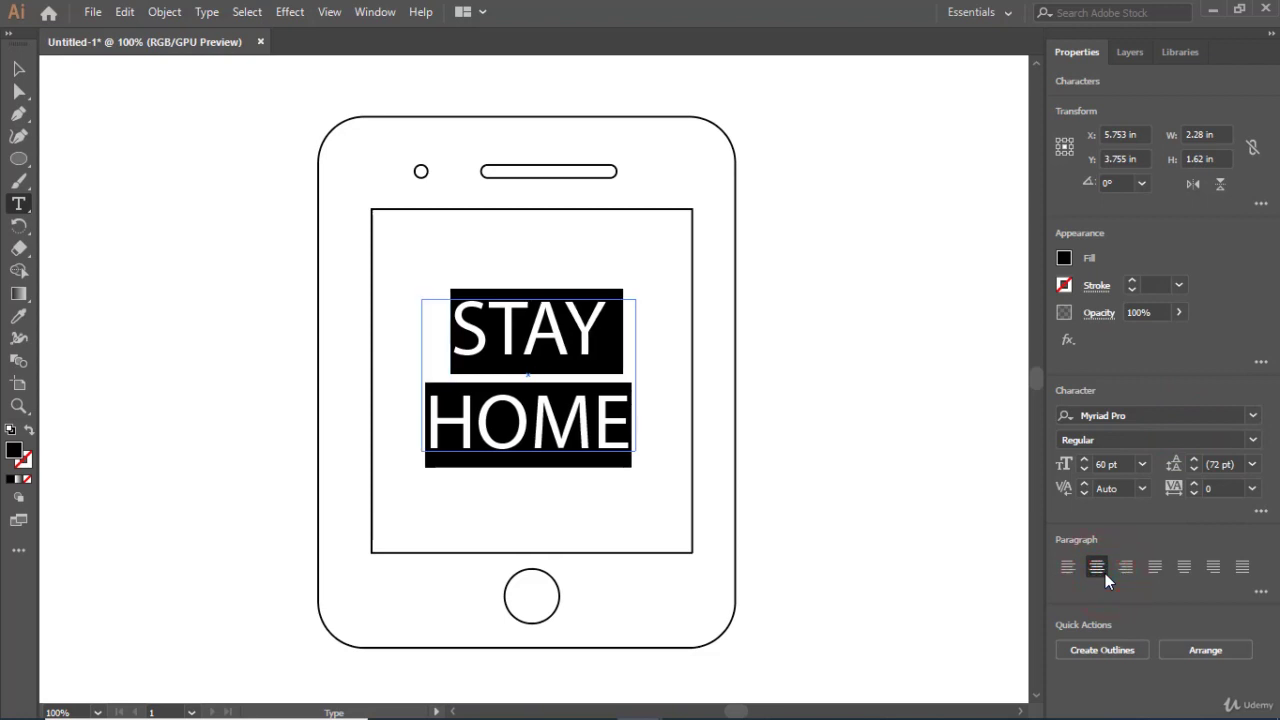
left_click(19, 69)
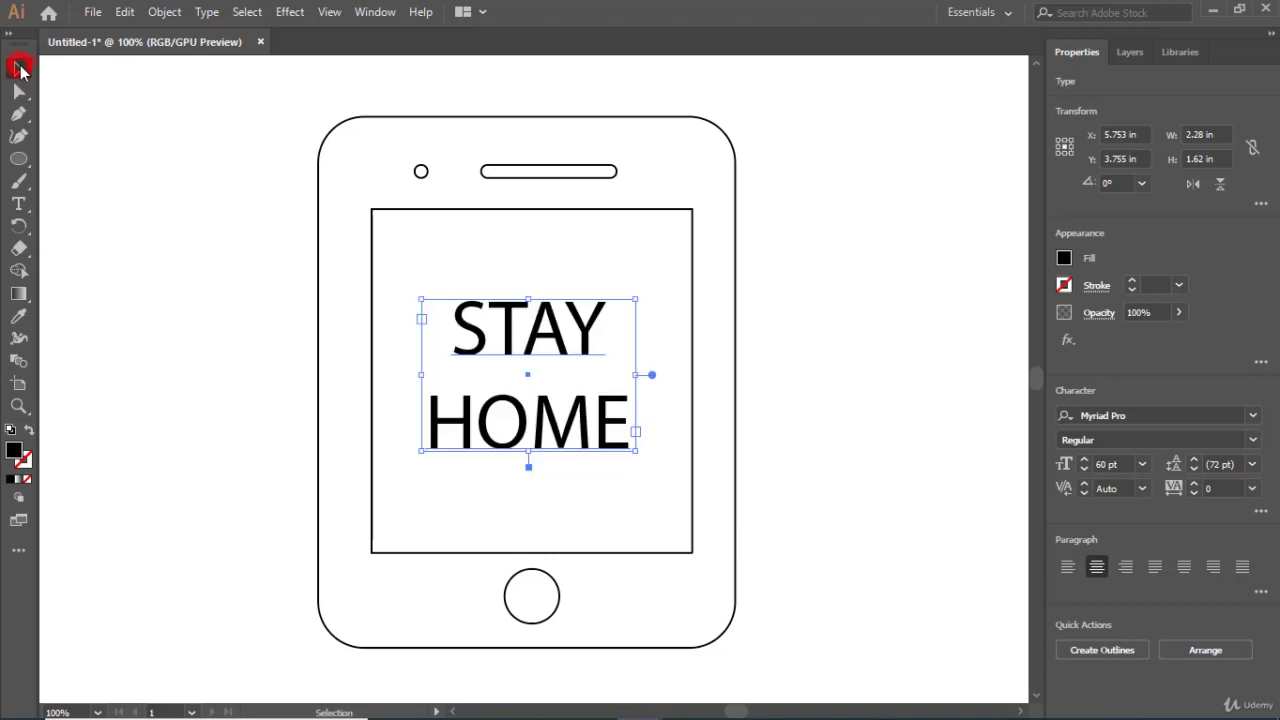
left_click(867, 334)
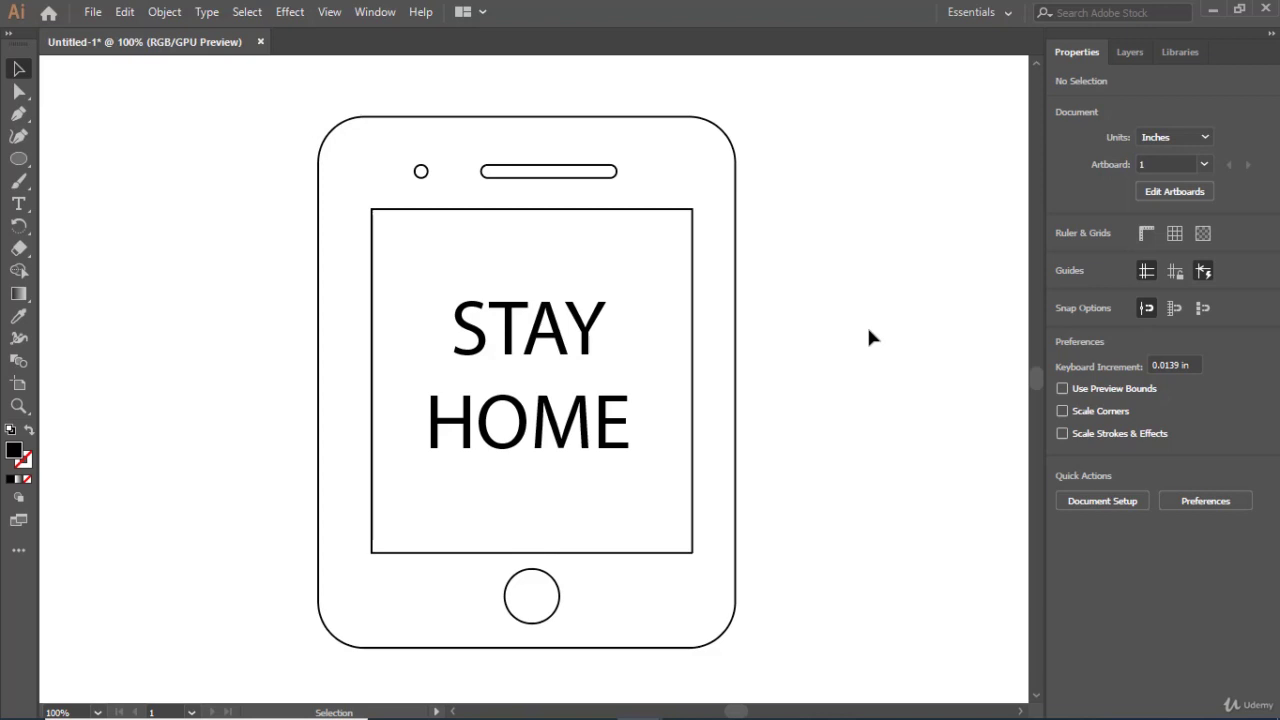
Save the document as "Mobile Phone New" in Adobe Illustrator format in the Exercise Files folder
left_click(88, 14)
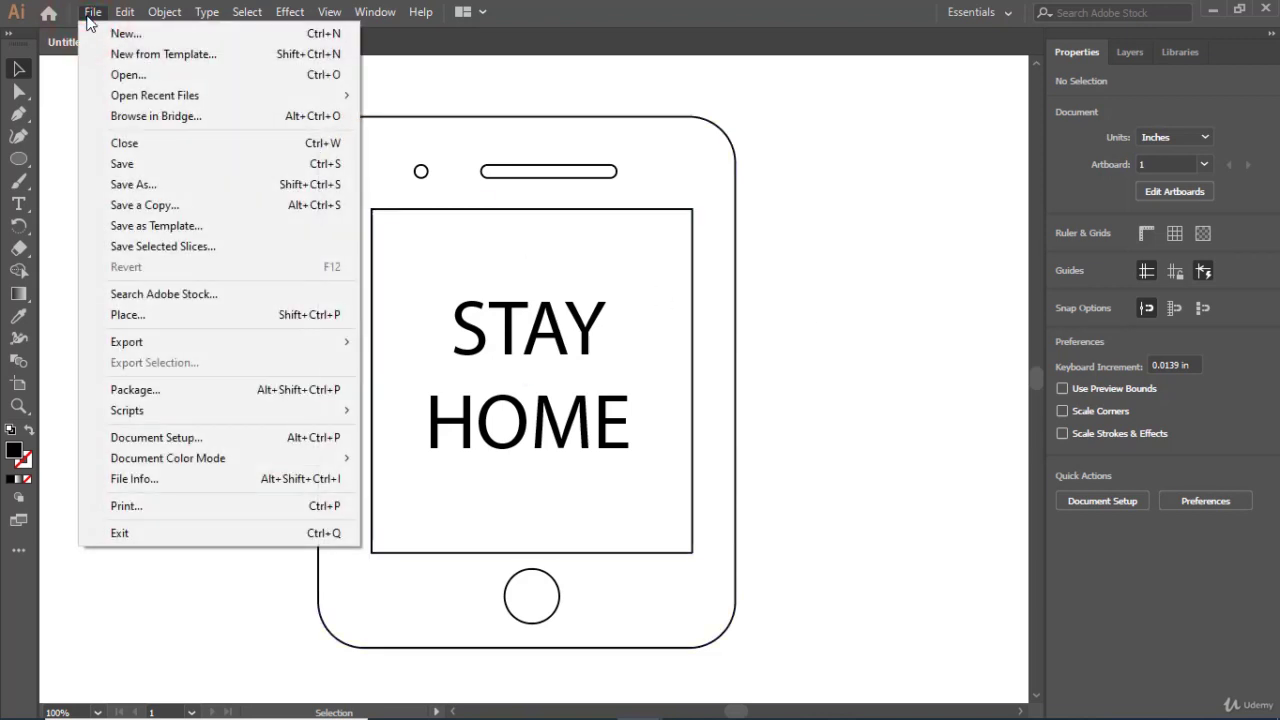
left_click(136, 164)
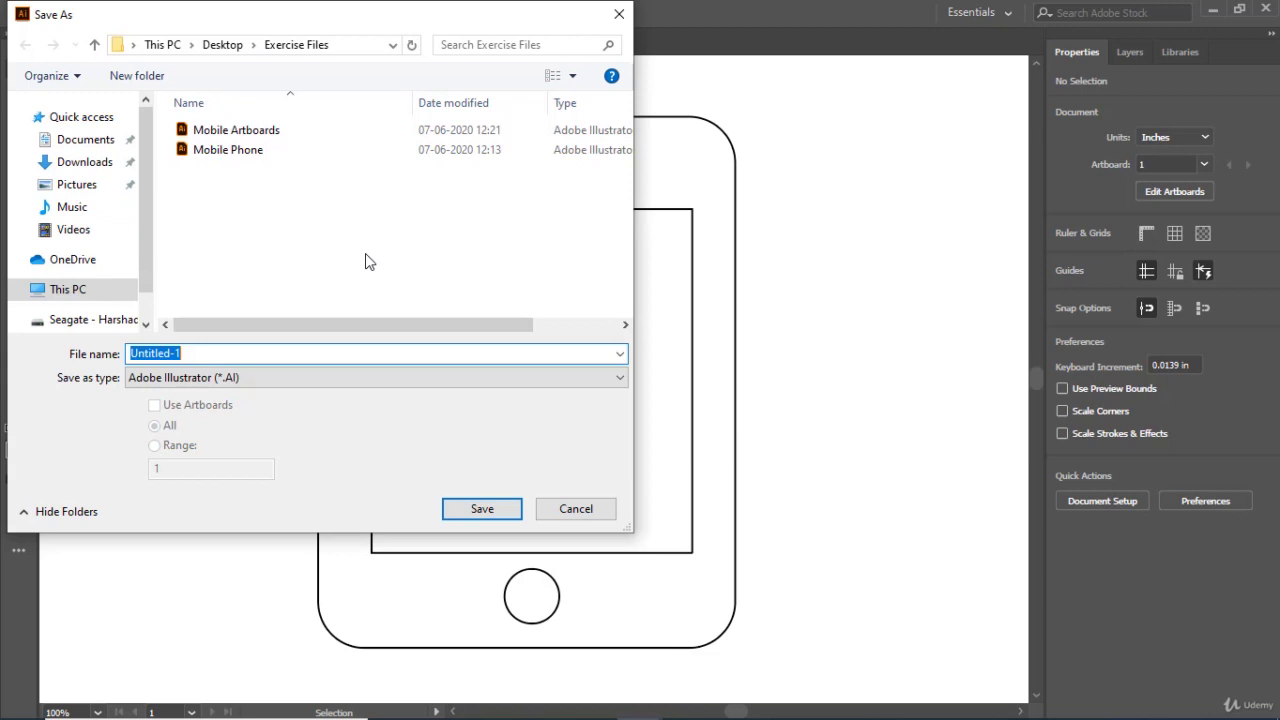
type("mOB")
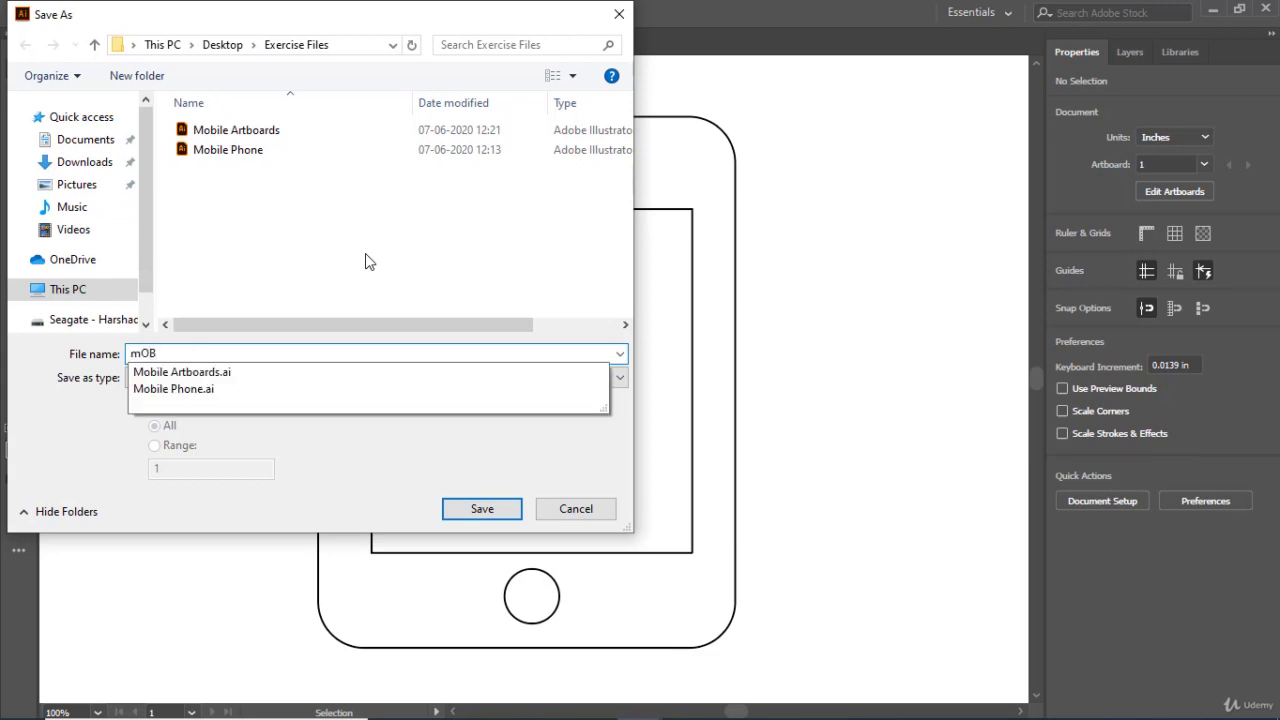
key("BackSpace")
key("BackSpace")
key("BackSpace")
type("Mobile Phone")
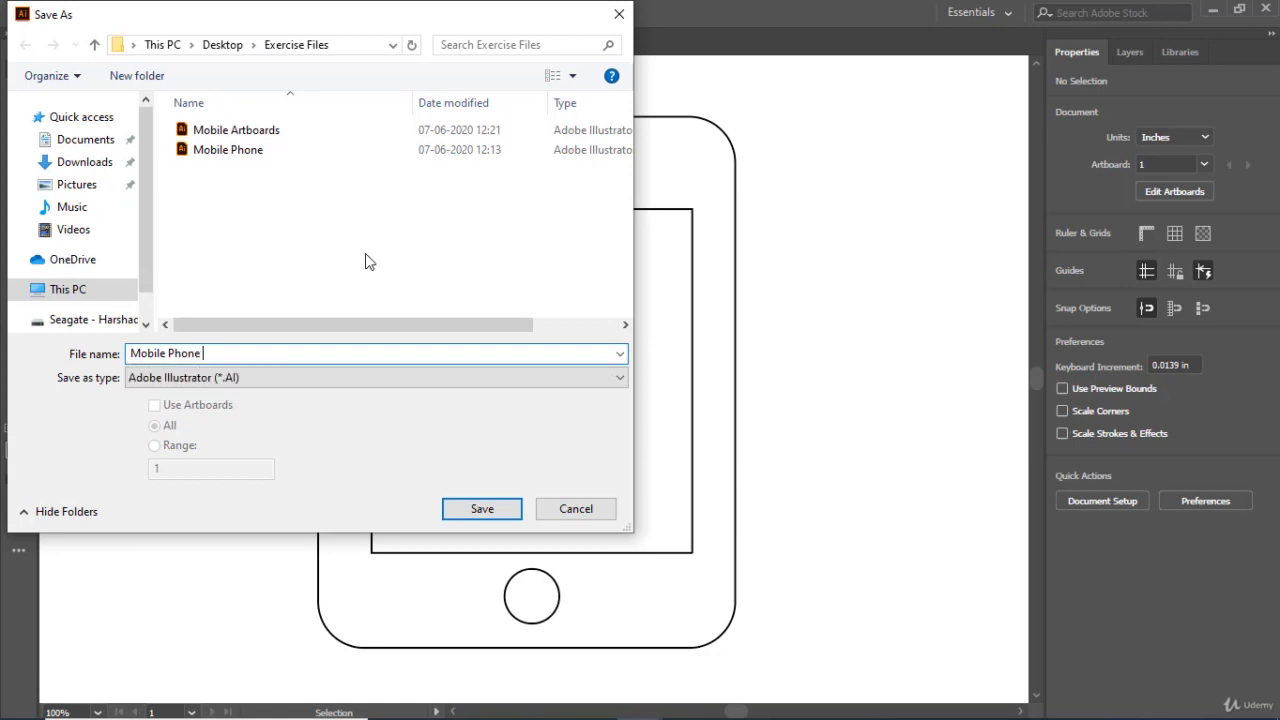
type(" New")
left_click(487, 516)
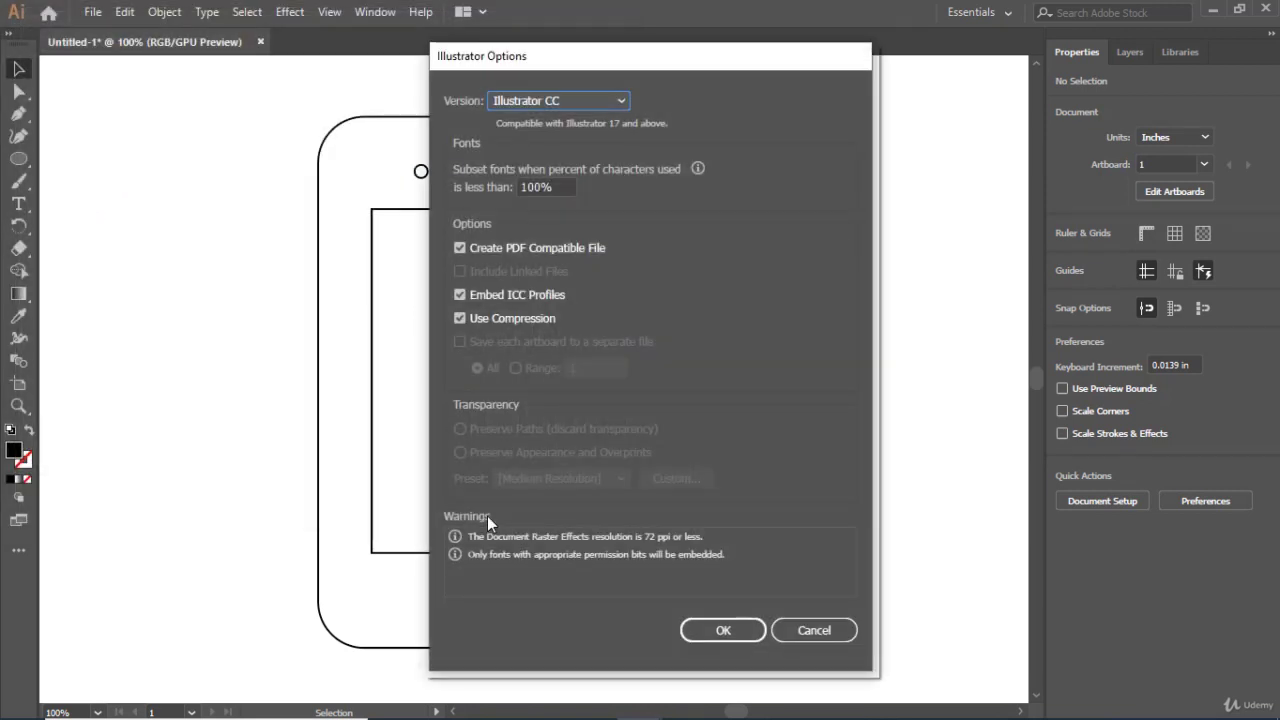
Choose Illustrator CC as the file version in the save options and accept them
left_click(567, 101)
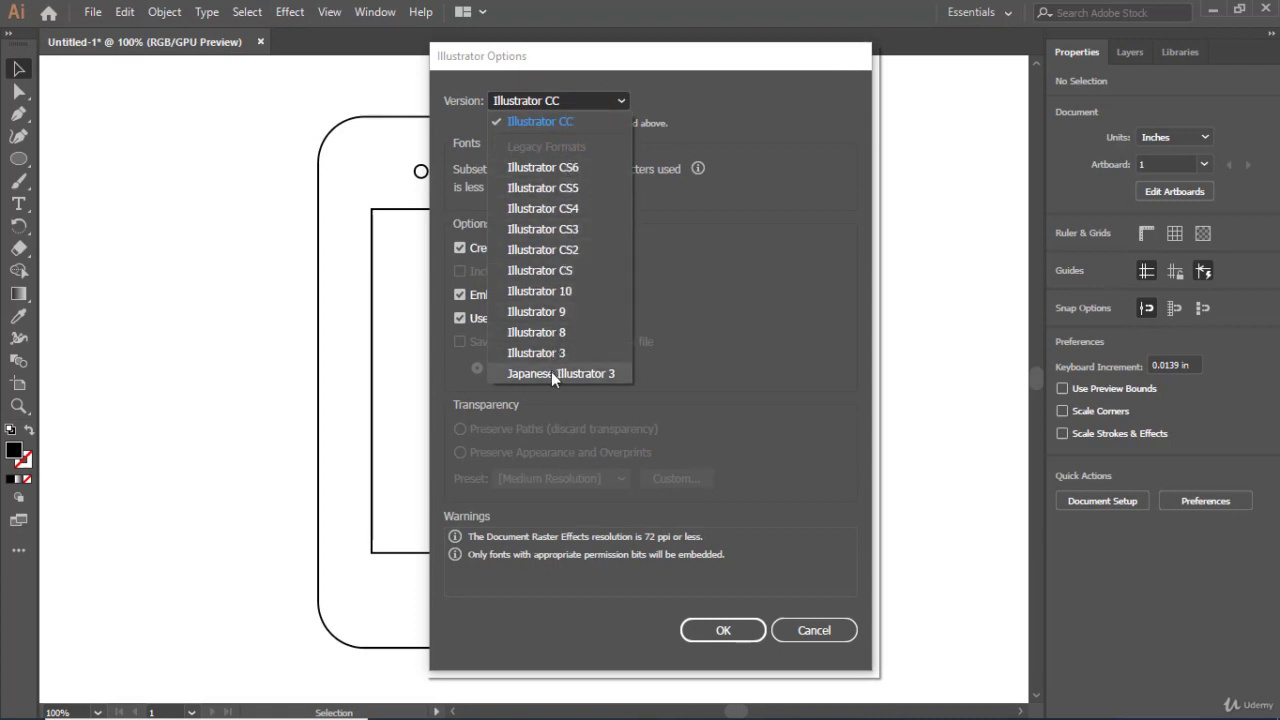
left_click(575, 125)
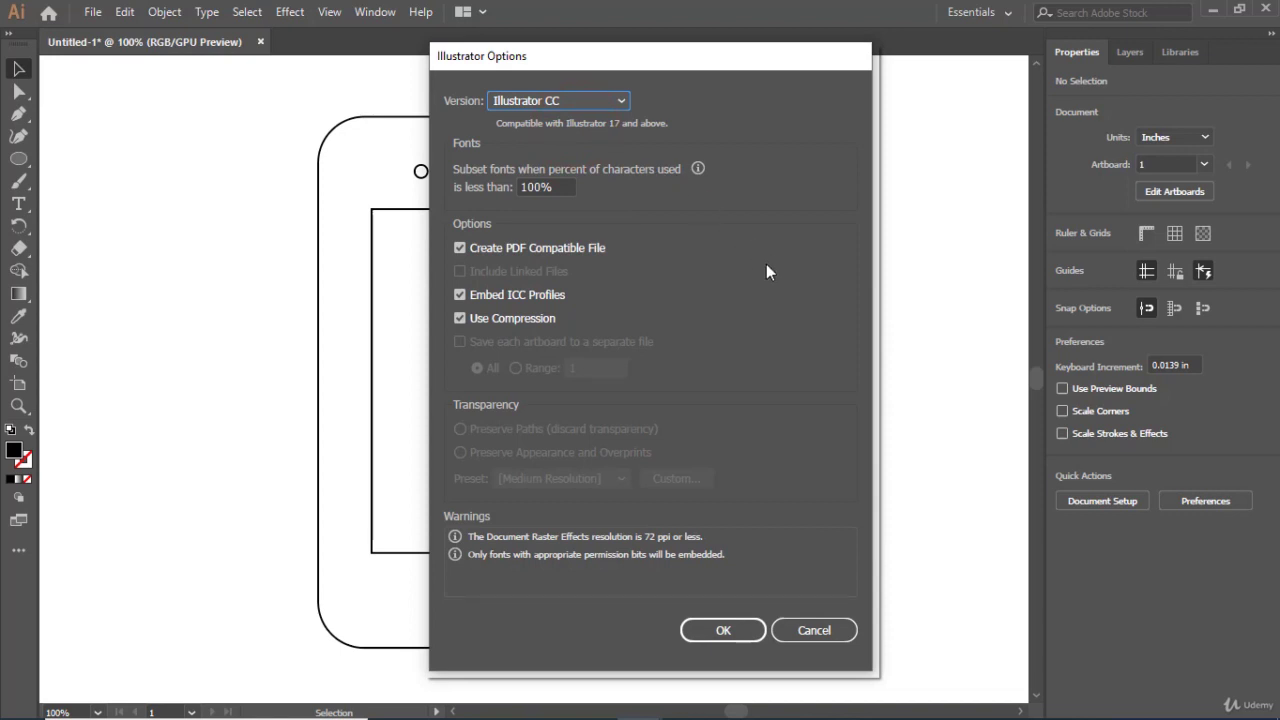
left_click(720, 632)
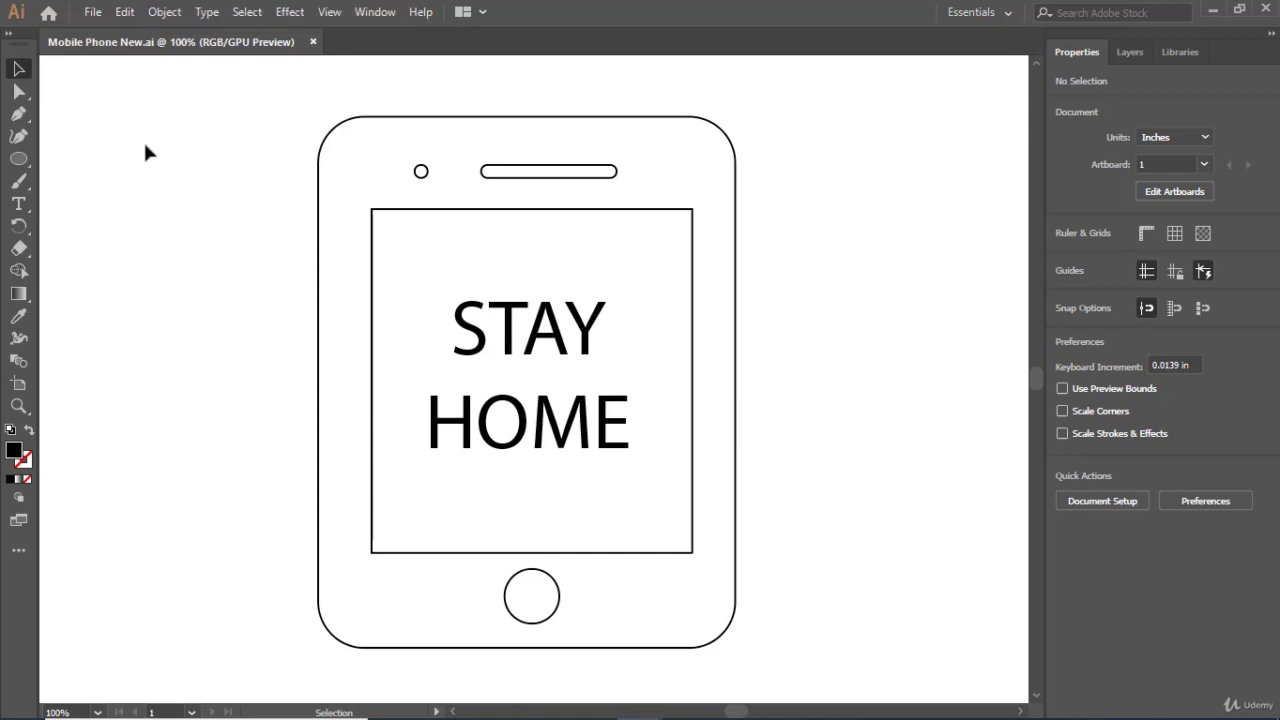
Close the Mobile Phone New document
left_click(90, 12)
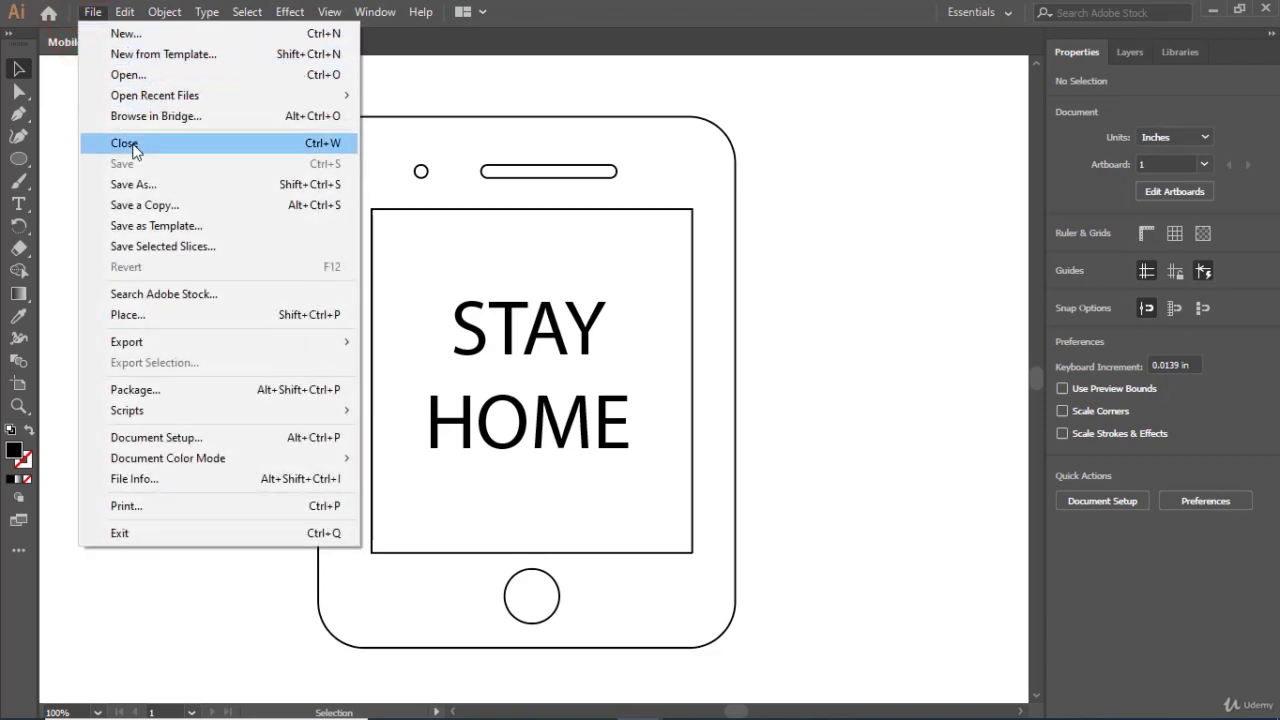
left_click(409, 86)
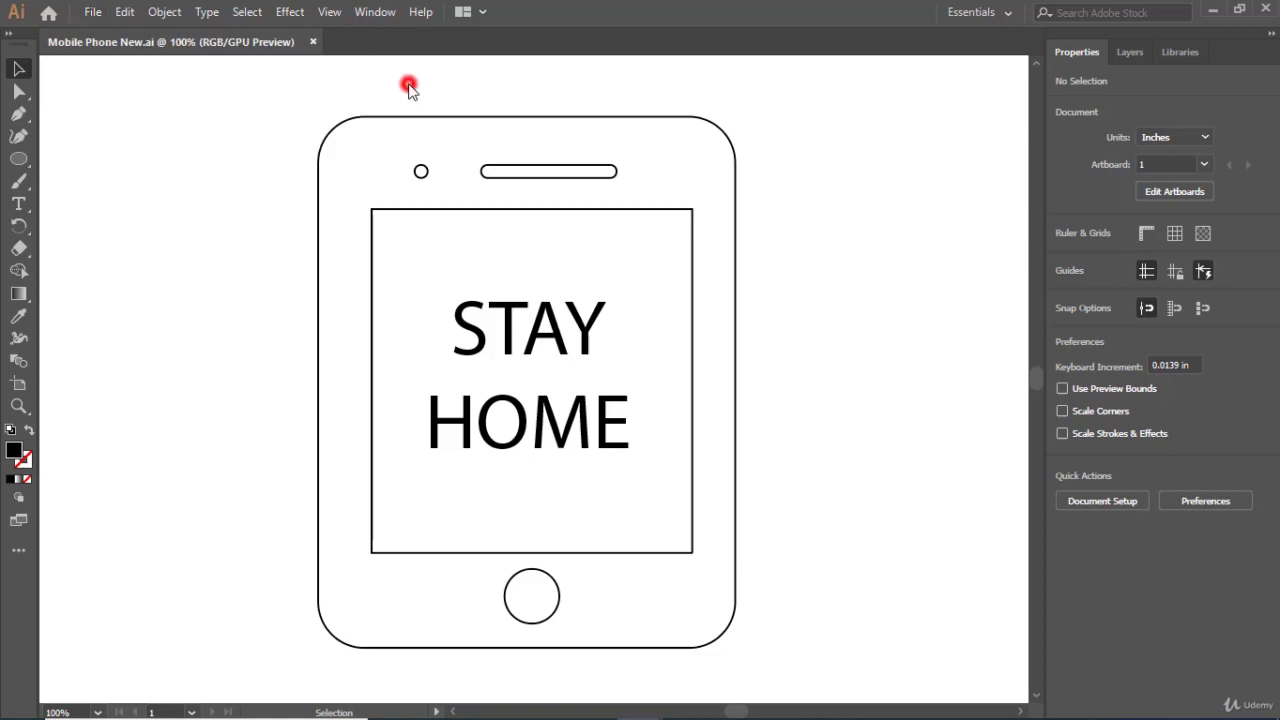
left_click(311, 43)
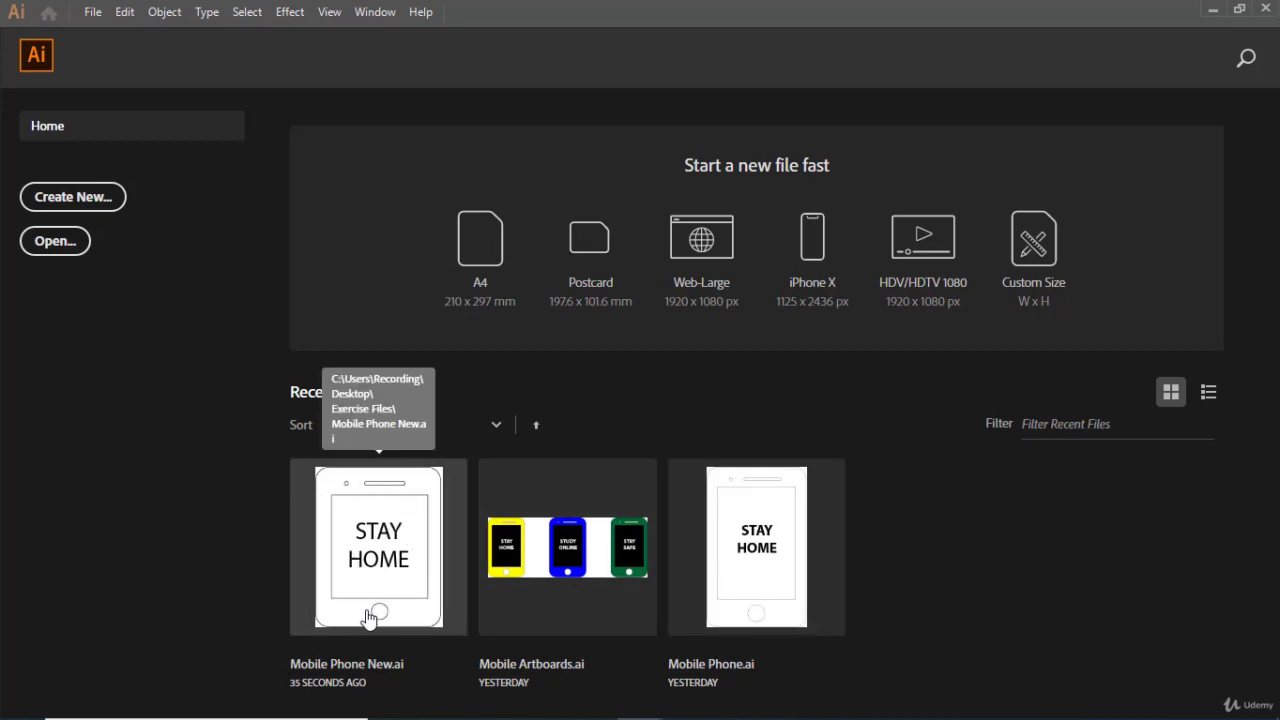
Open the Mobile Phone New file from the Exercise Files folder
left_click(92, 11)
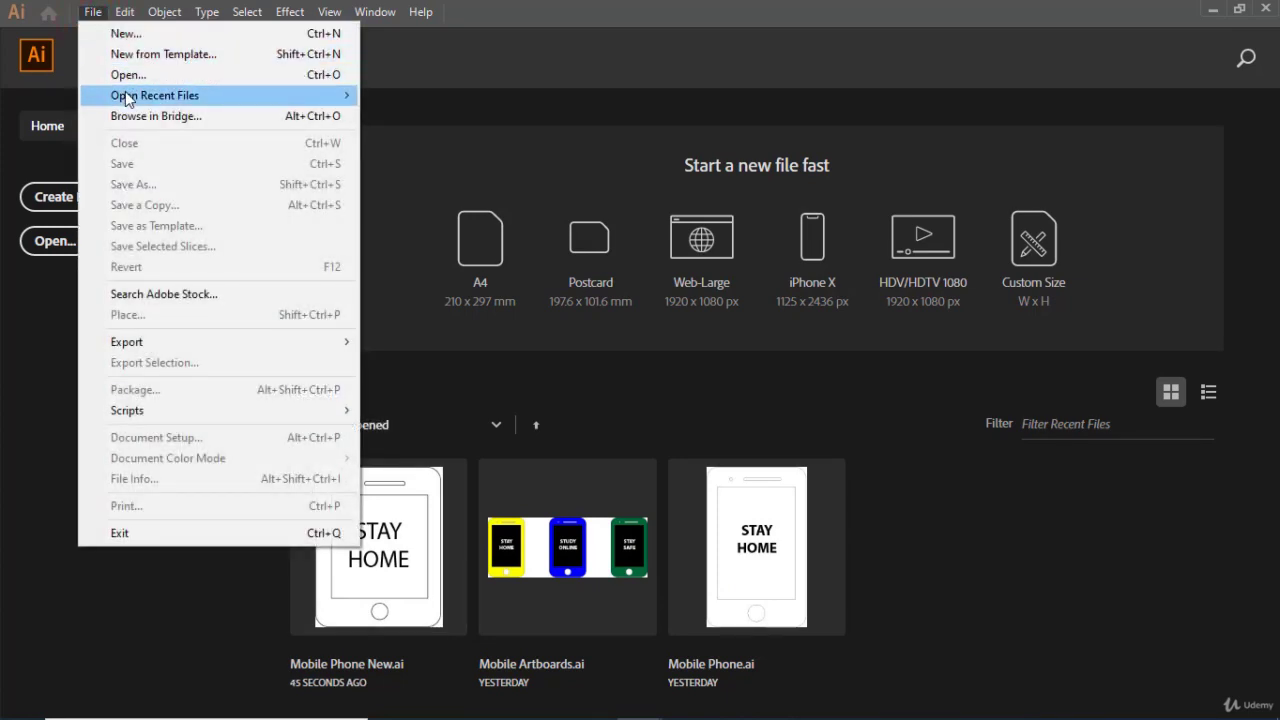
mouse_move(128, 97)
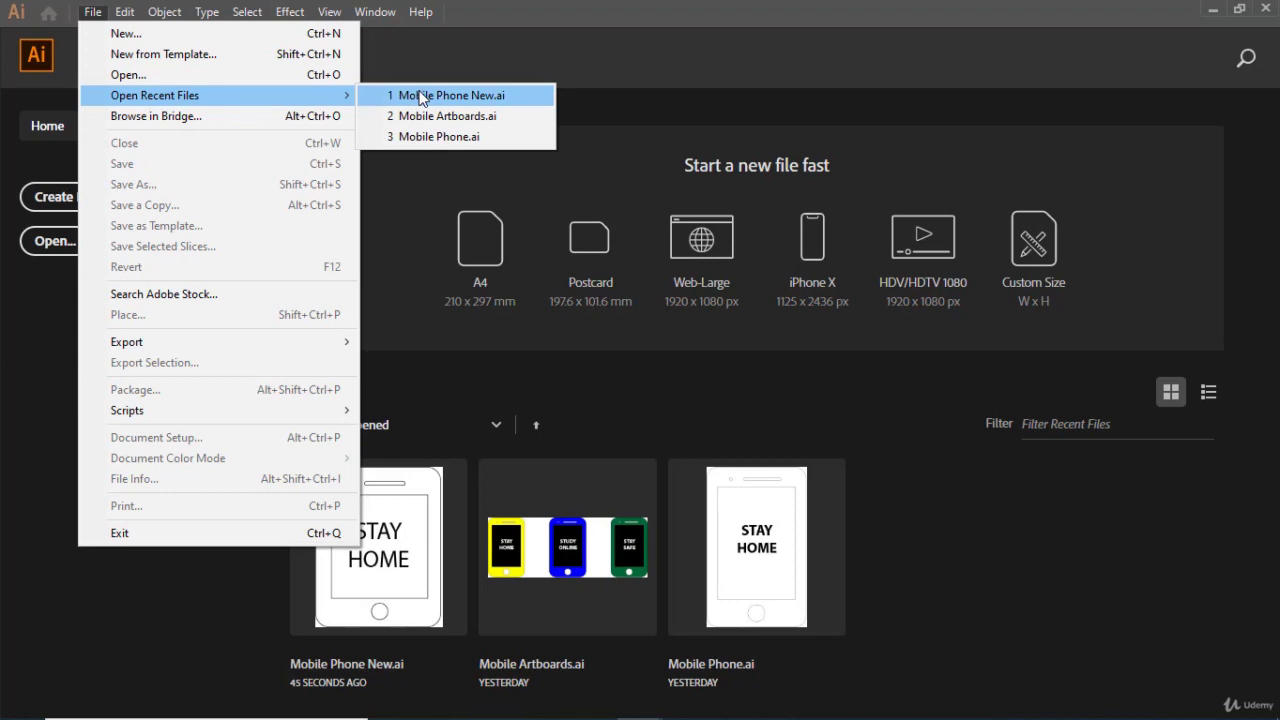
left_click(154, 76)
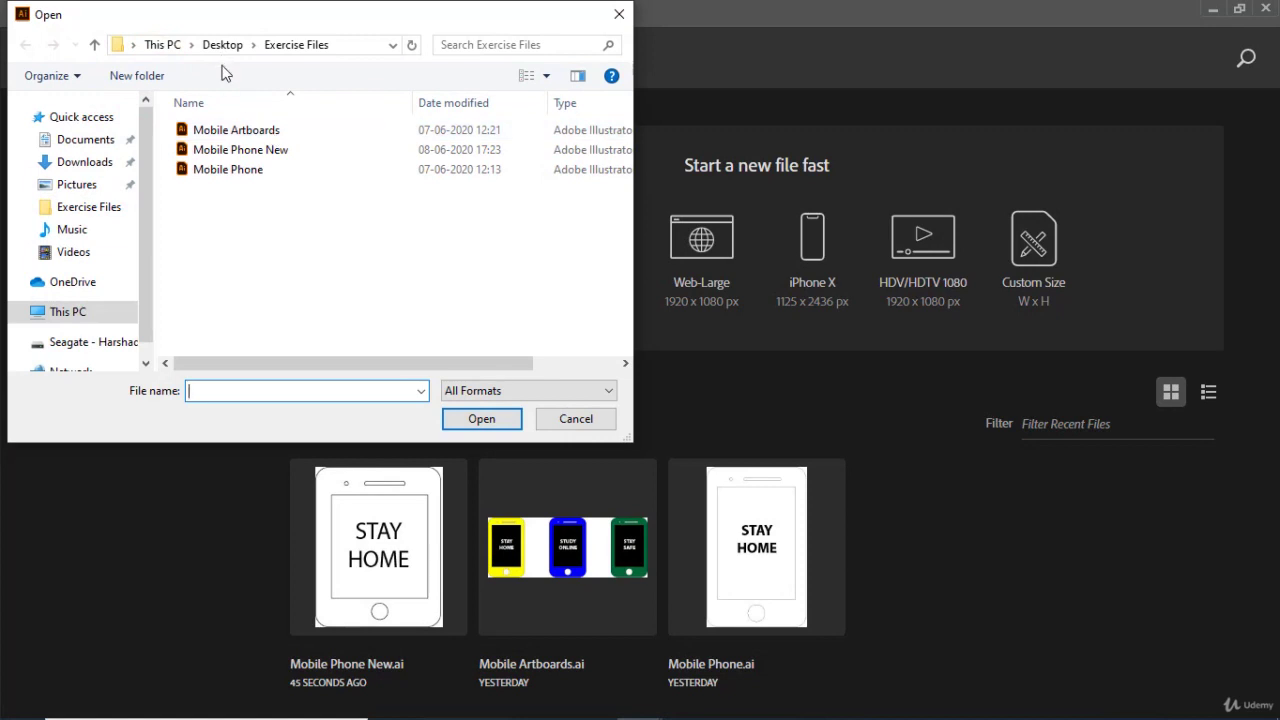
left_click(228, 160)
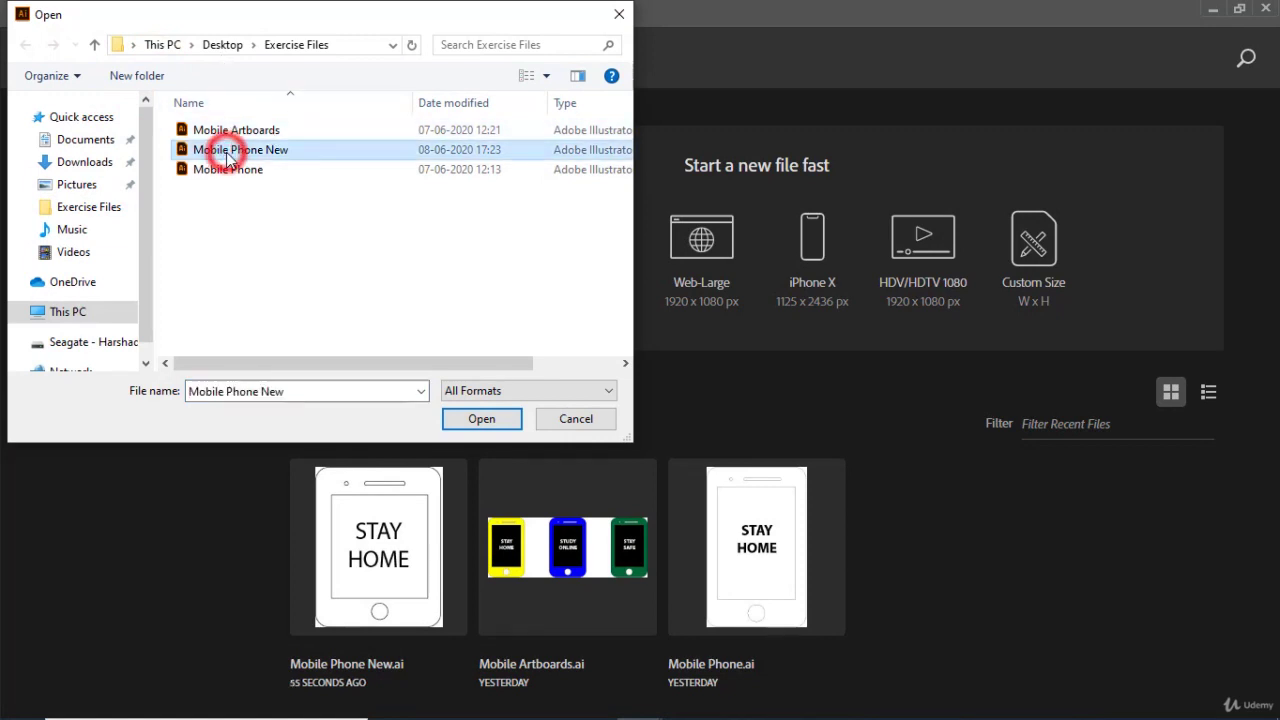
left_click(500, 428)
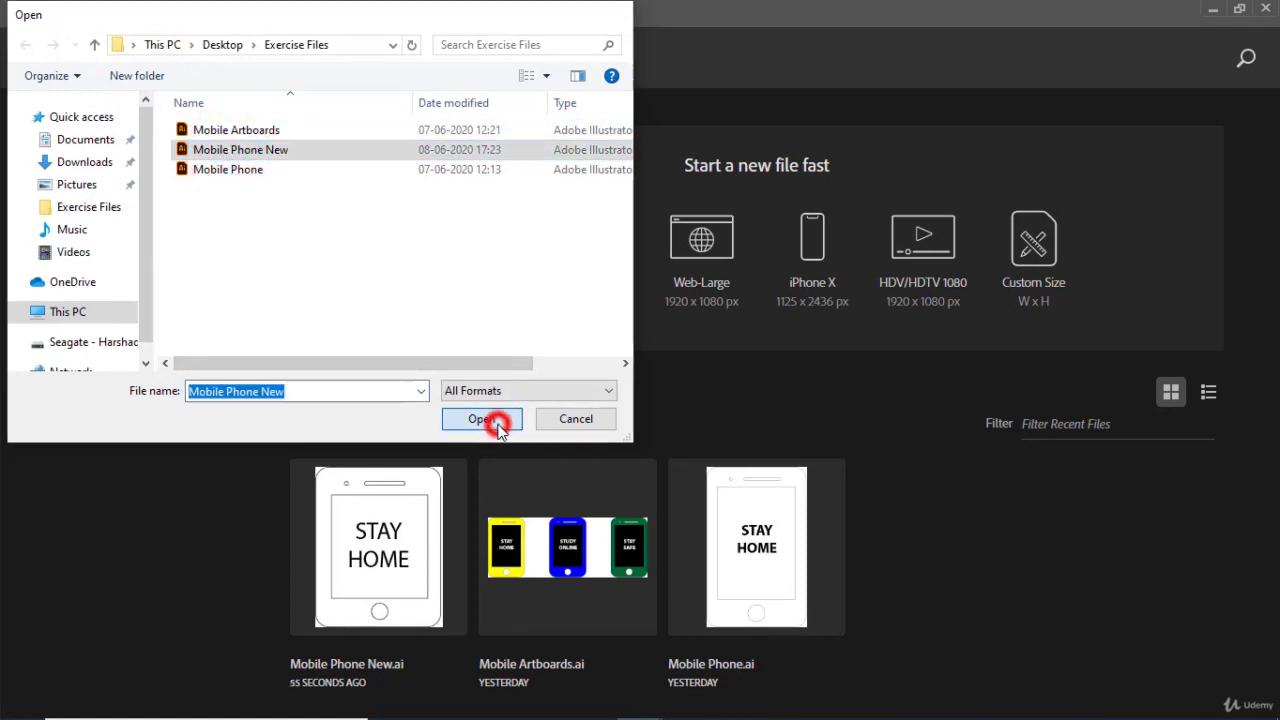